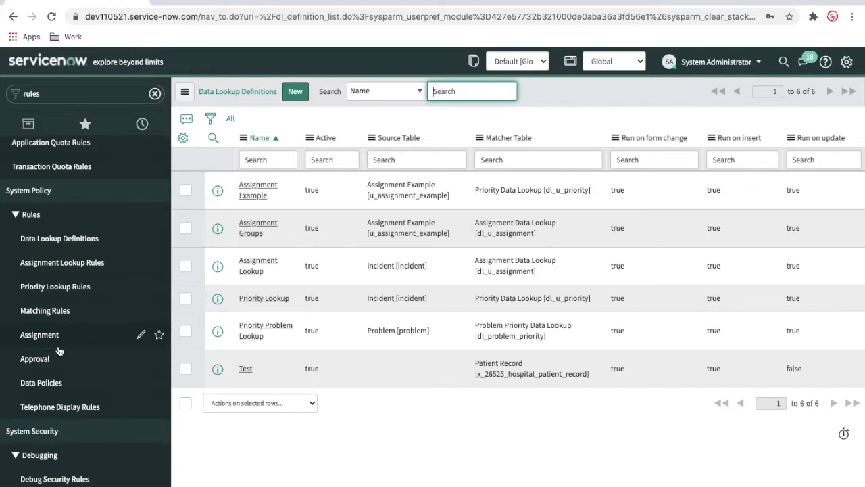
Open the list of assignment rules and filter out the records whose Active value is false
click(58, 347)
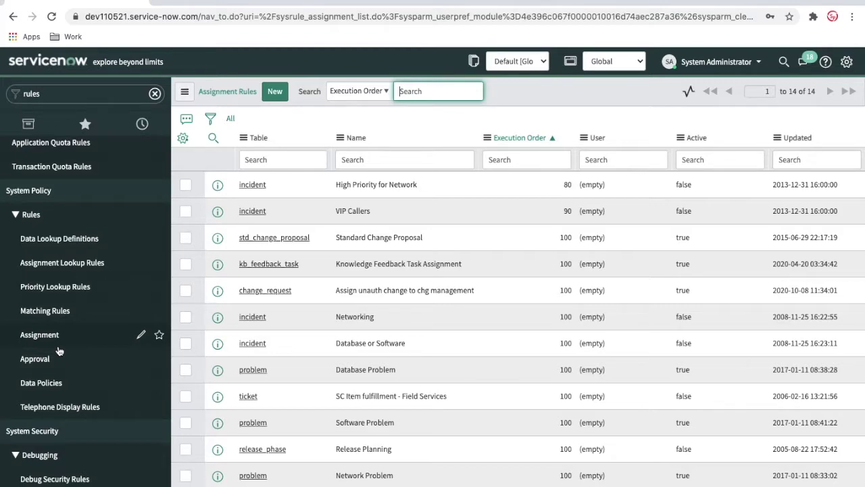
right_click(693, 189)
click(709, 214)
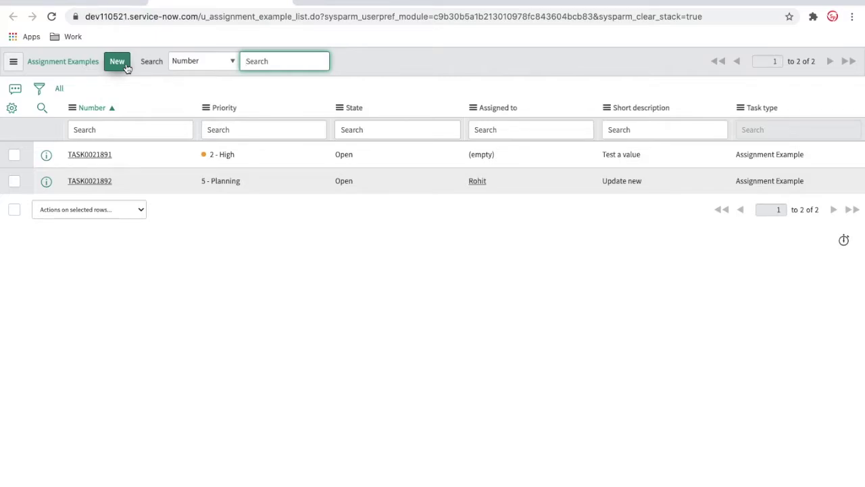
Start a new Assignment Example record and examine the available records for its Configuration item field
click(125, 66)
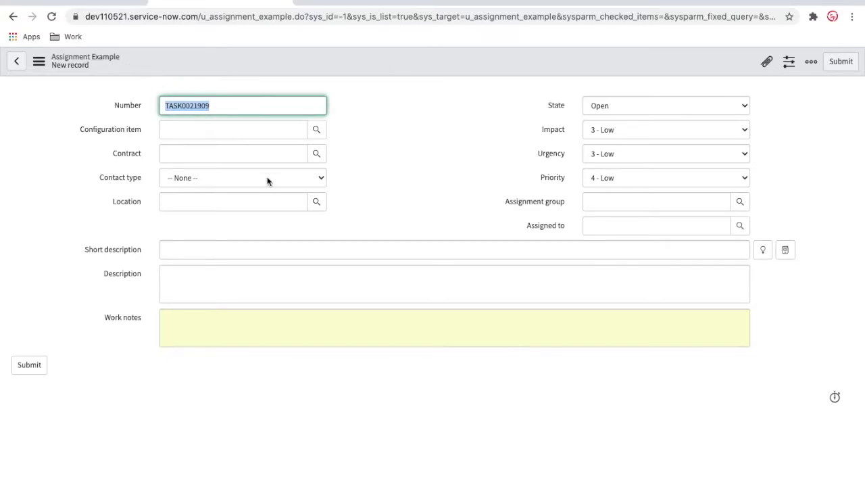
click(317, 205)
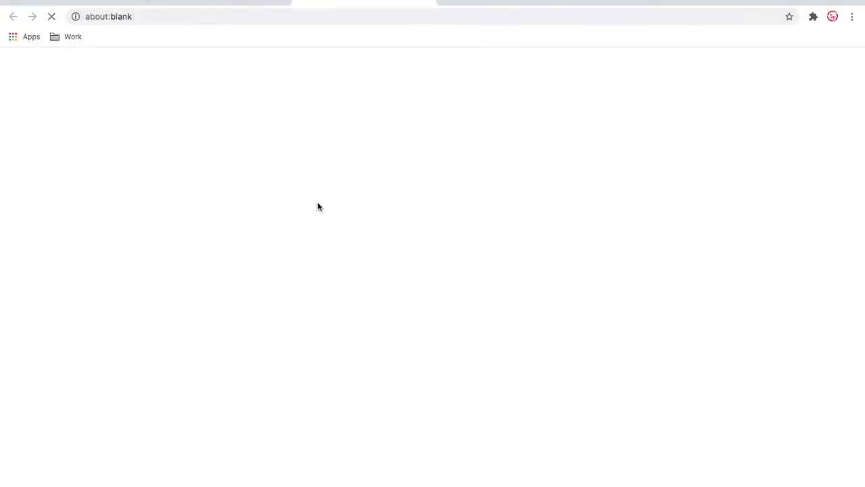
click(221, 4)
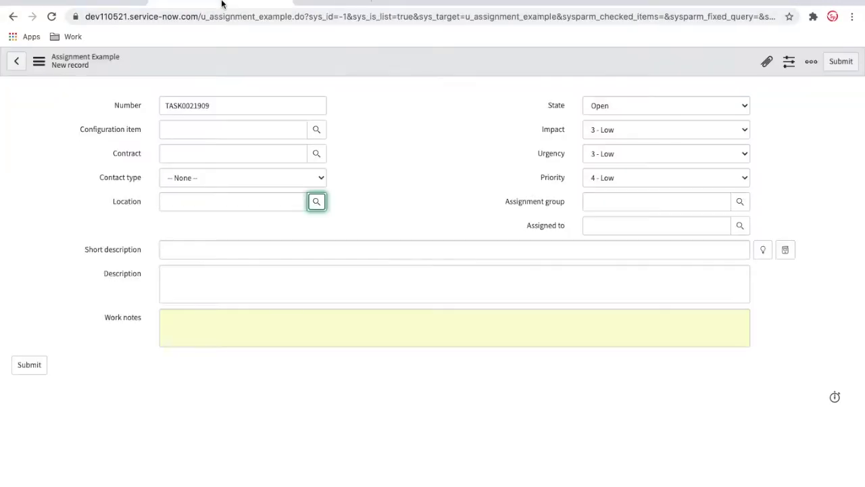
click(317, 134)
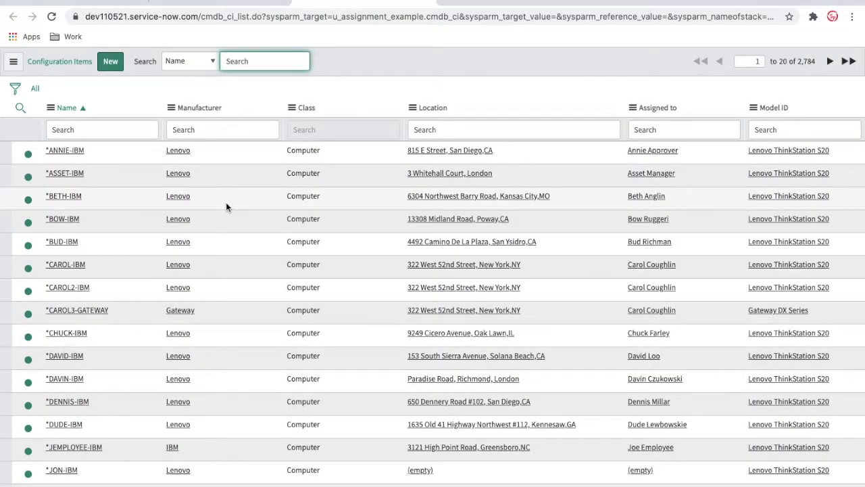
scroll(226, 204, down, 1)
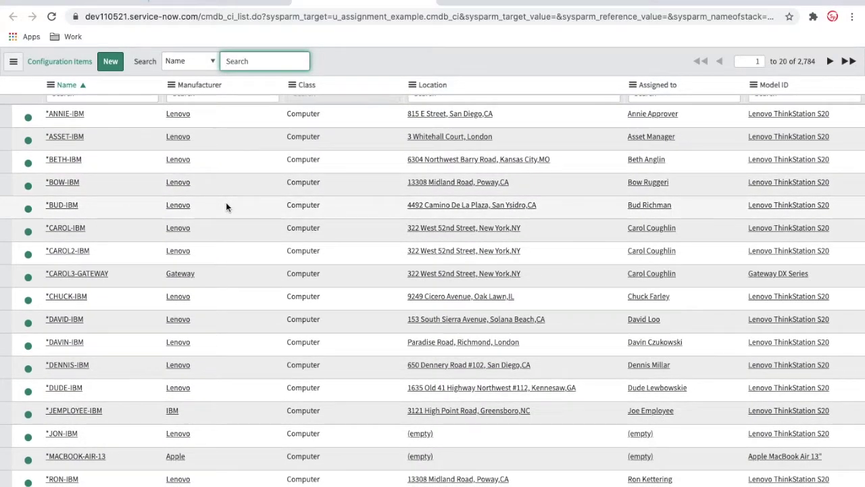
click(221, 1)
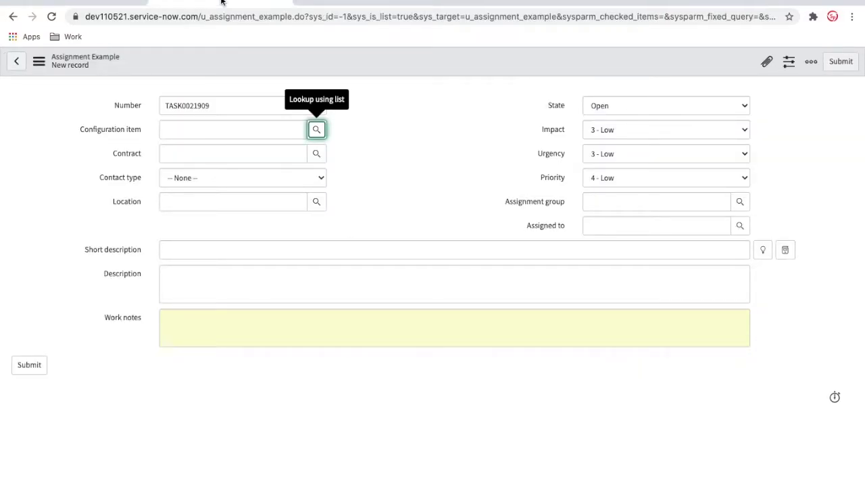
Review the active assignment rules and the filter options in the Configuration item lookup of the new Assignment Example record
click(94, 4)
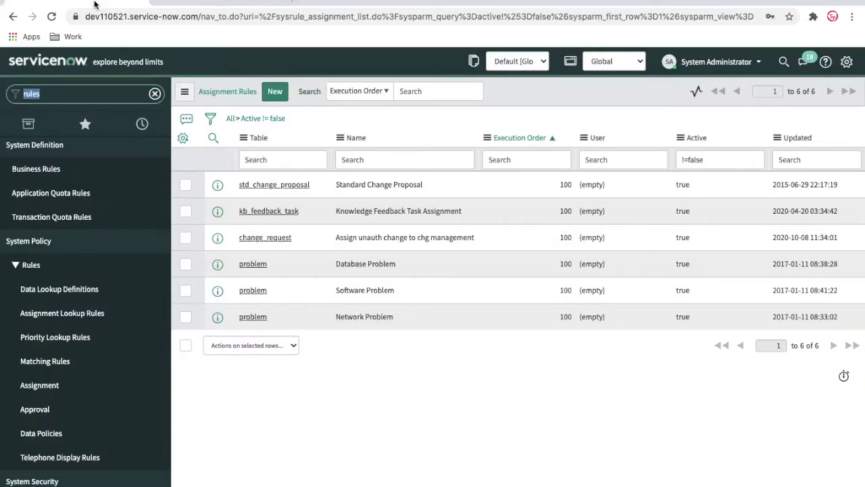
click(228, 5)
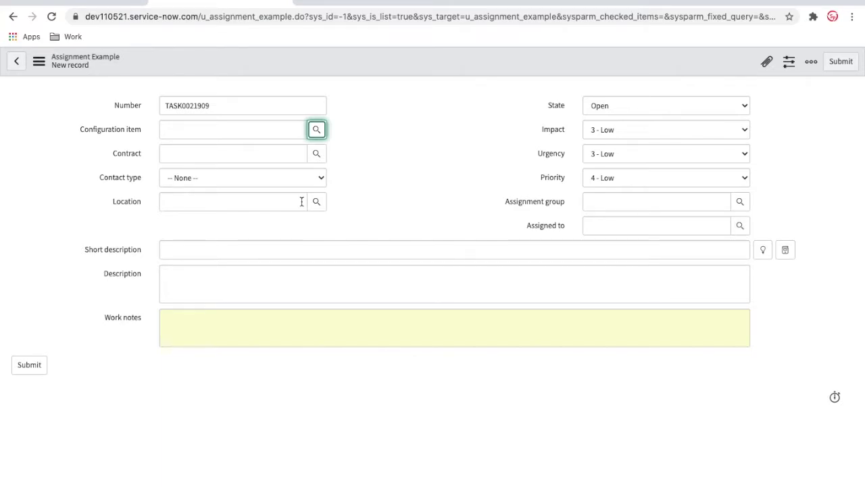
click(316, 130)
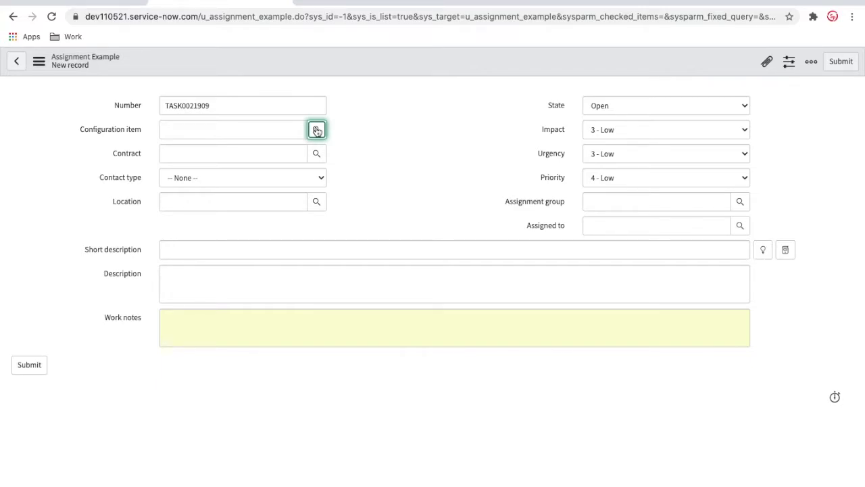
click(316, 130)
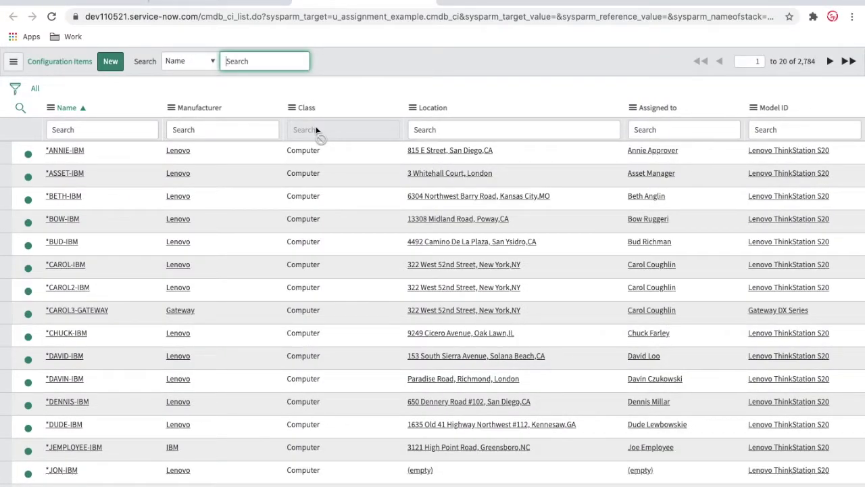
click(16, 88)
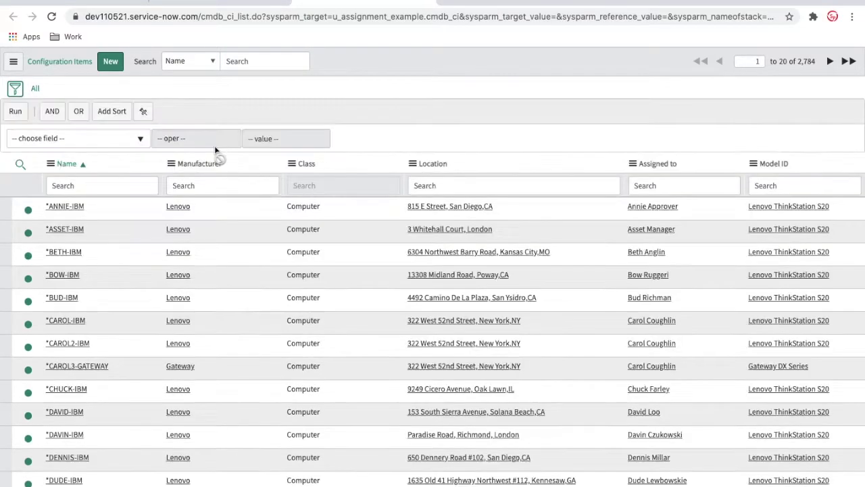
click(223, 4)
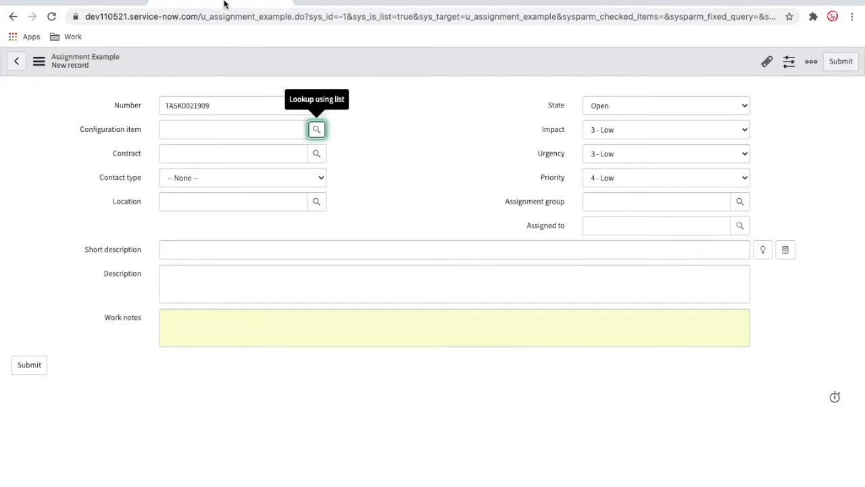
Create a new assignment rule and name it "Assignment Rule Example"
click(84, 7)
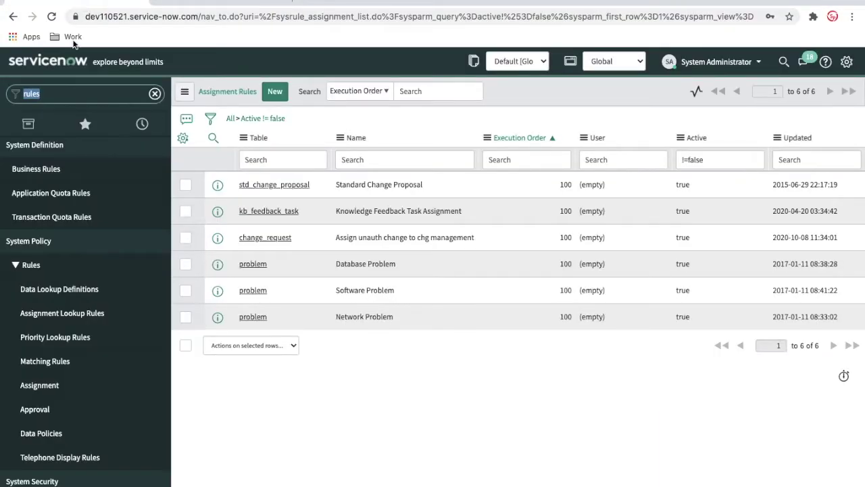
click(46, 394)
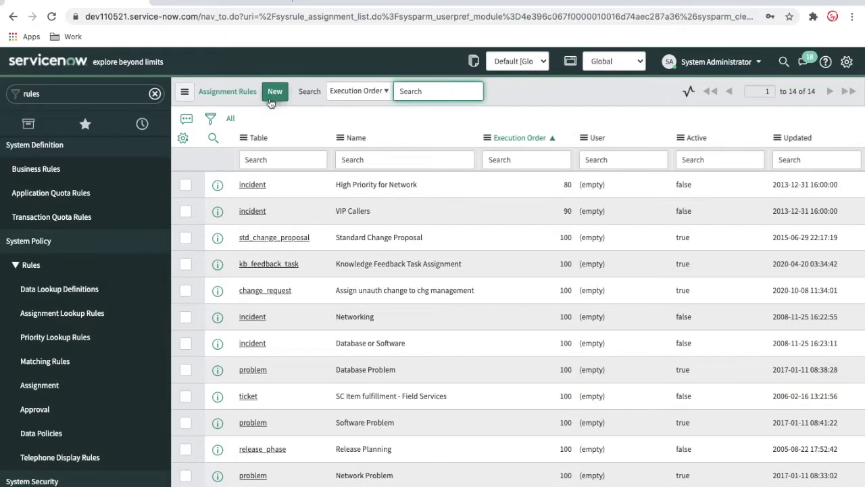
click(272, 100)
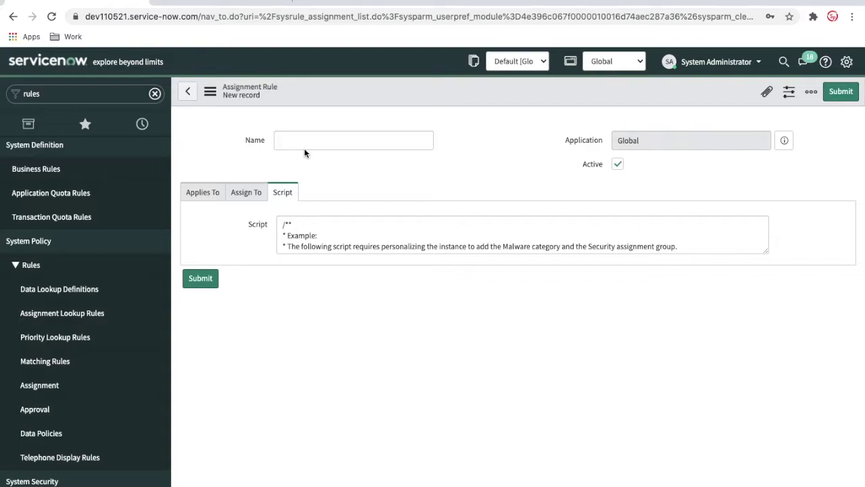
click(287, 167)
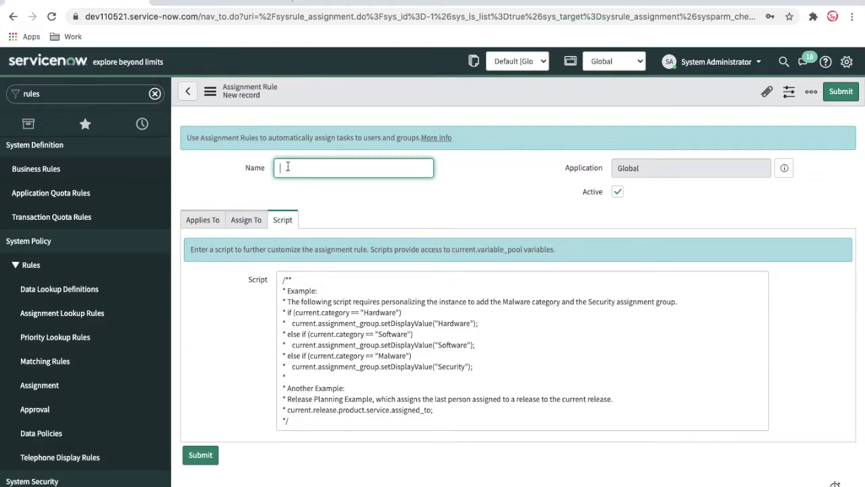
text(Assignment Rule Example)
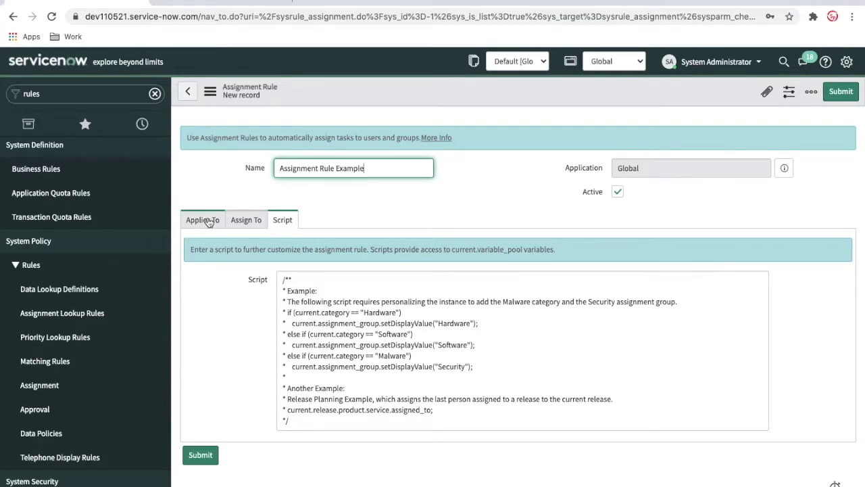
Set the table the rule applies to as Assignment Example [u_assignment_example]
click(209, 223)
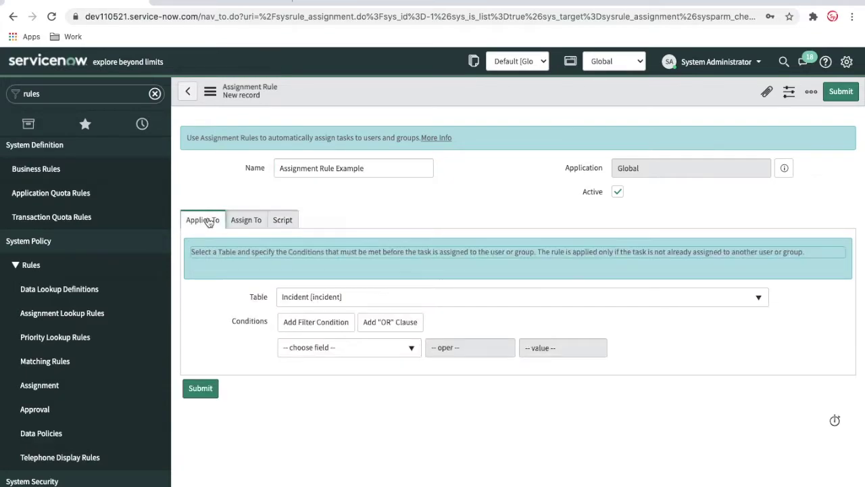
click(380, 352)
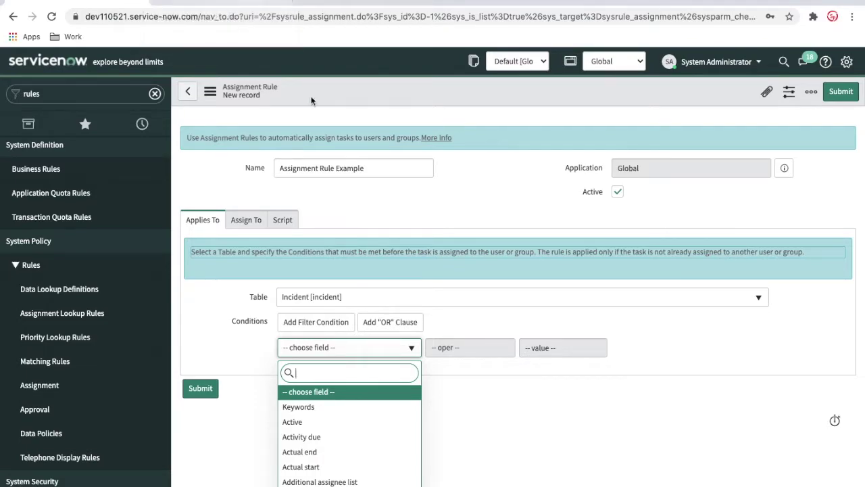
click(328, 296)
click(328, 296)
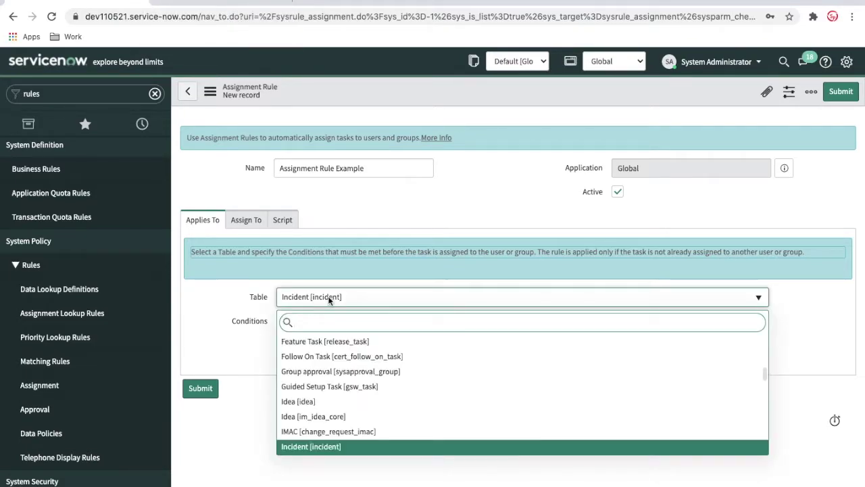
text(assign)
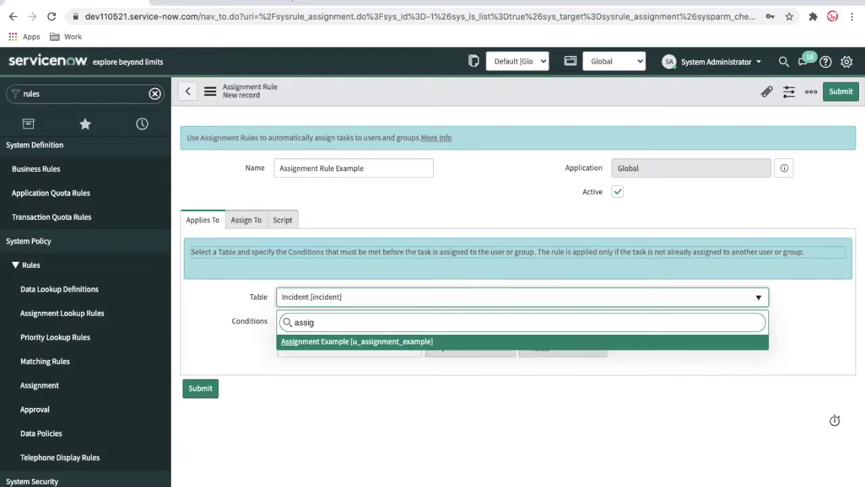
key(Return)
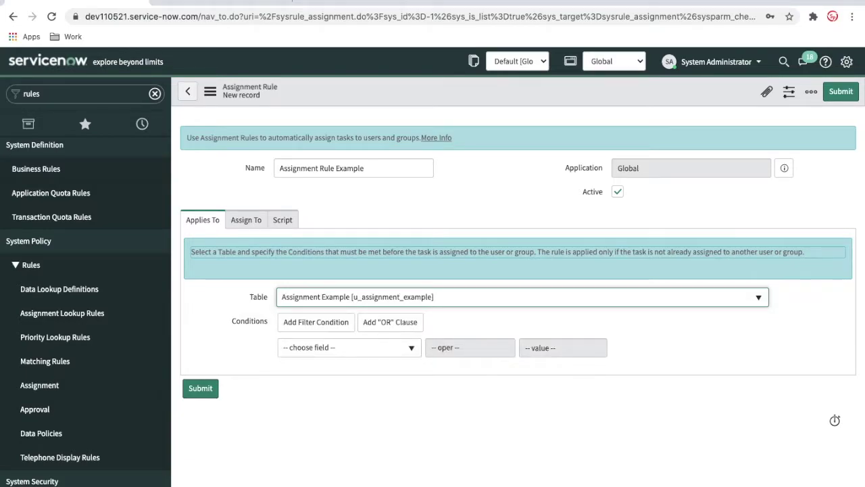
Show related fields for the rule's condition and choose the Class field of the Configuration item
click(353, 352)
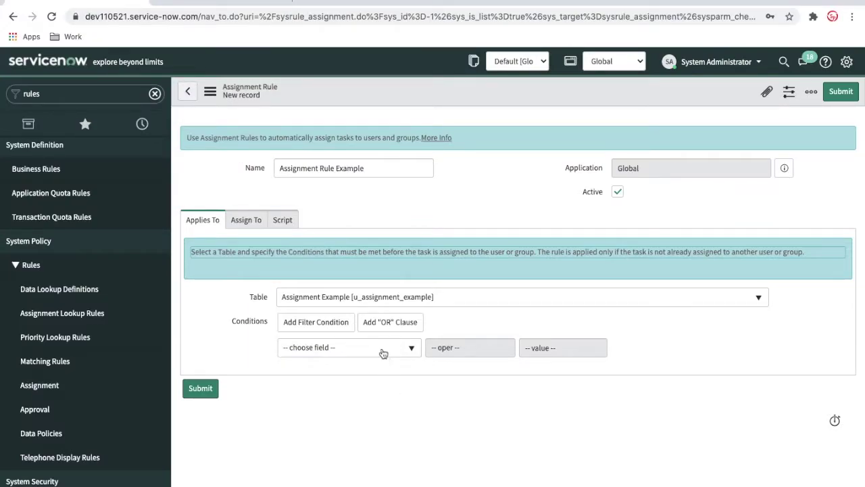
click(384, 352)
text(sh)
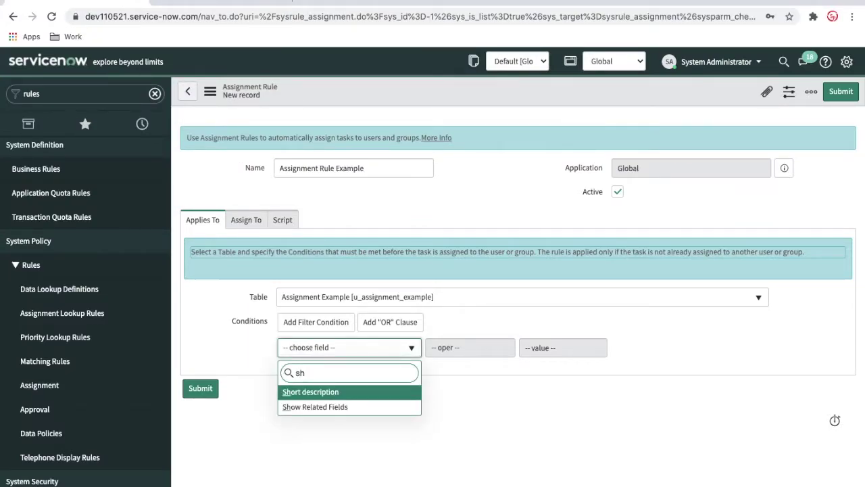
key(Down)
key(Return)
click(398, 349)
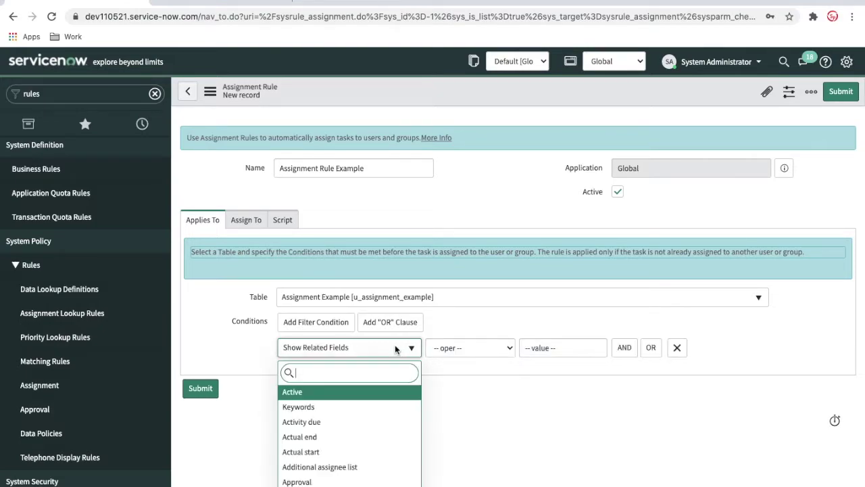
text(conf)
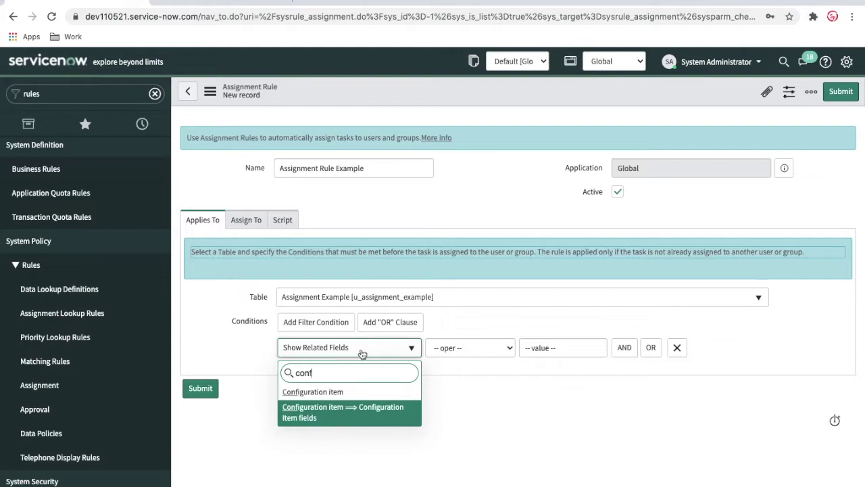
key(Return)
text(a)
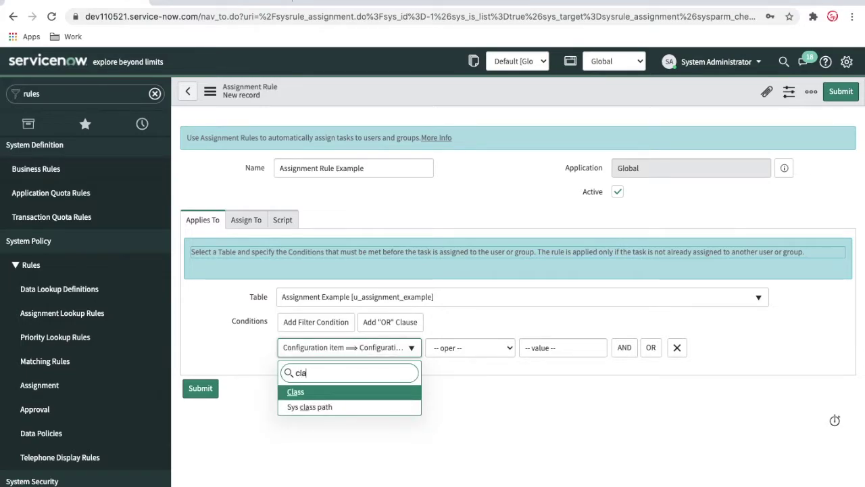
key(Return)
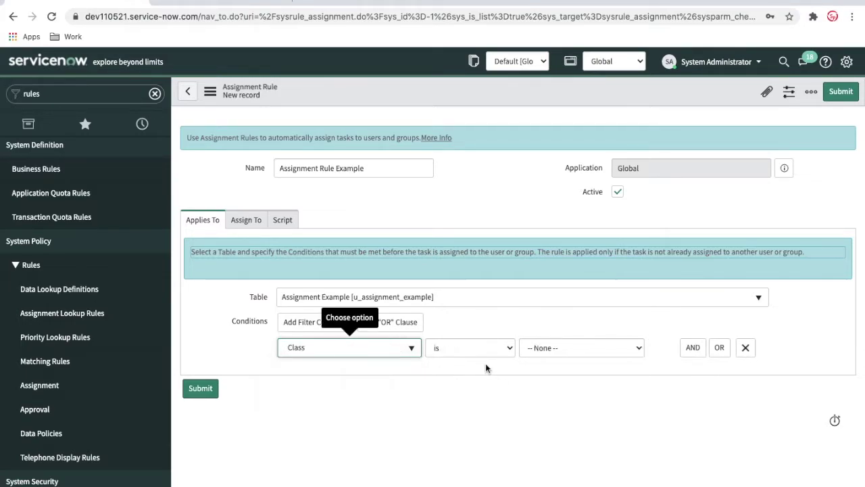
Set the Class condition's value to Database, keeping the operator "is"
click(545, 349)
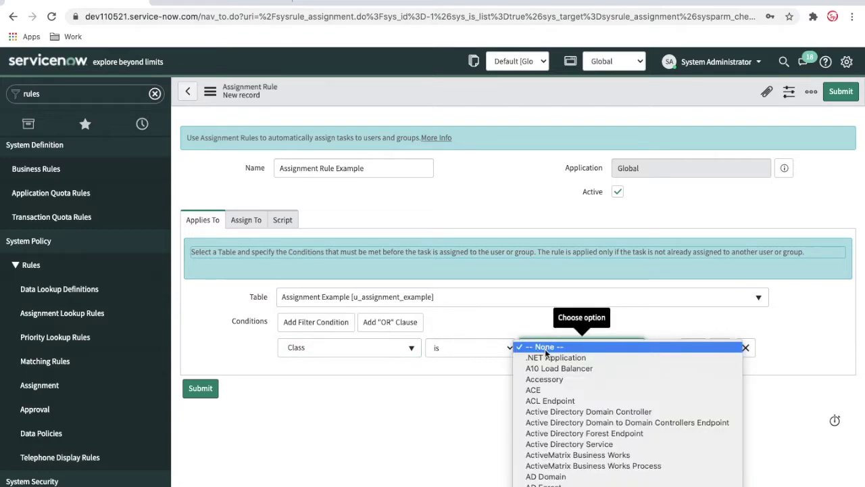
scroll(545, 349, down, 10)
scroll(545, 349, down, 3)
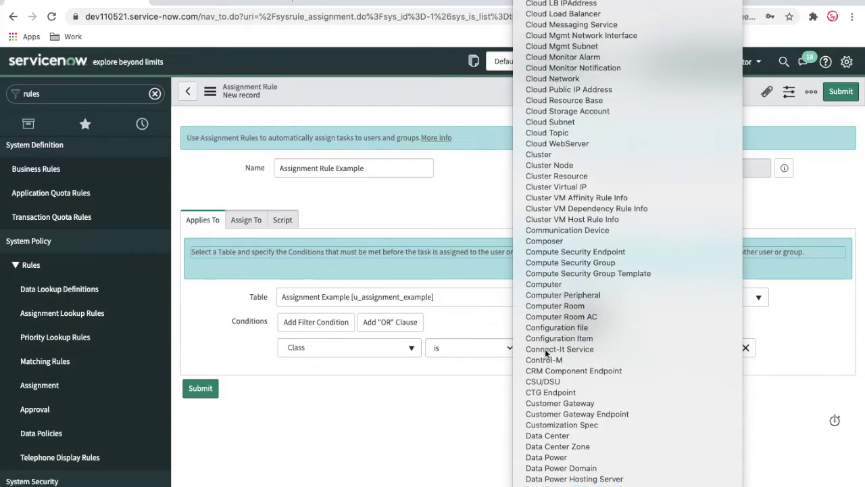
click(545, 349)
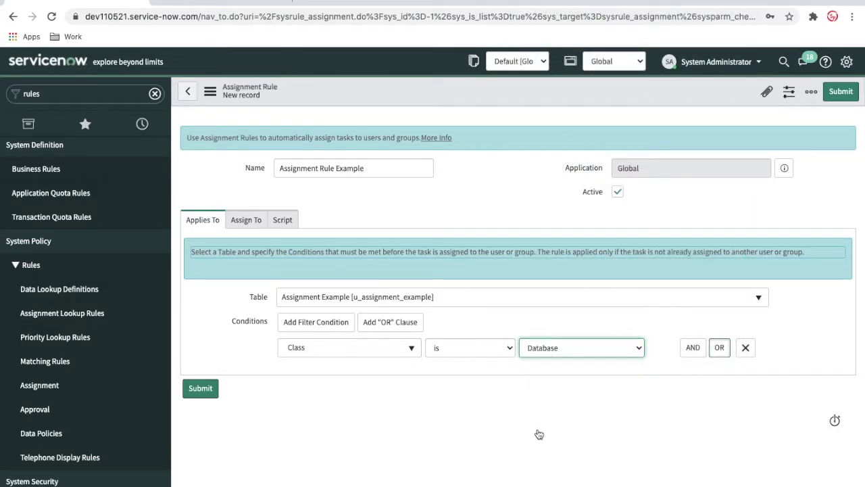
Add an OR condition requiring the Configuration item's Class to be Server
key(Tab)
key(Tab)
key(Return)
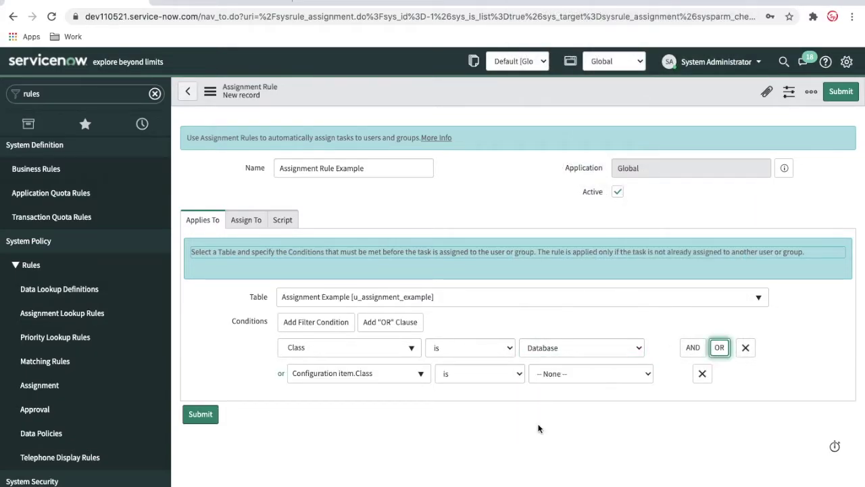
click(550, 376)
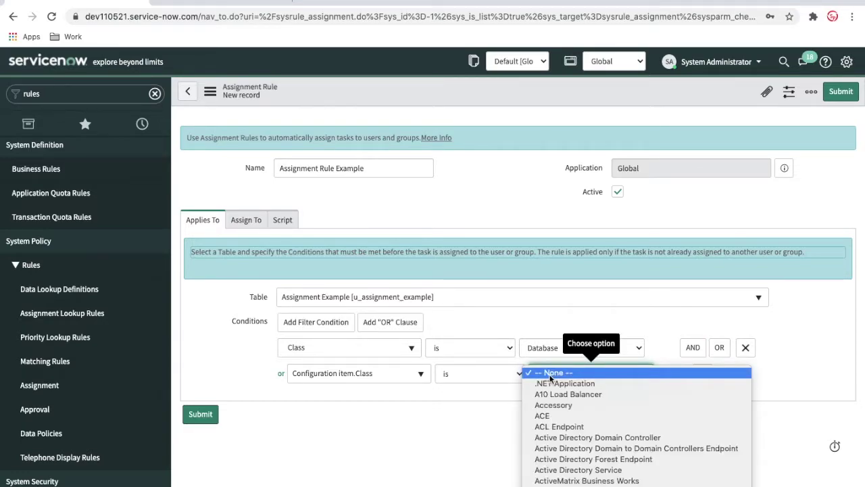
text(server)
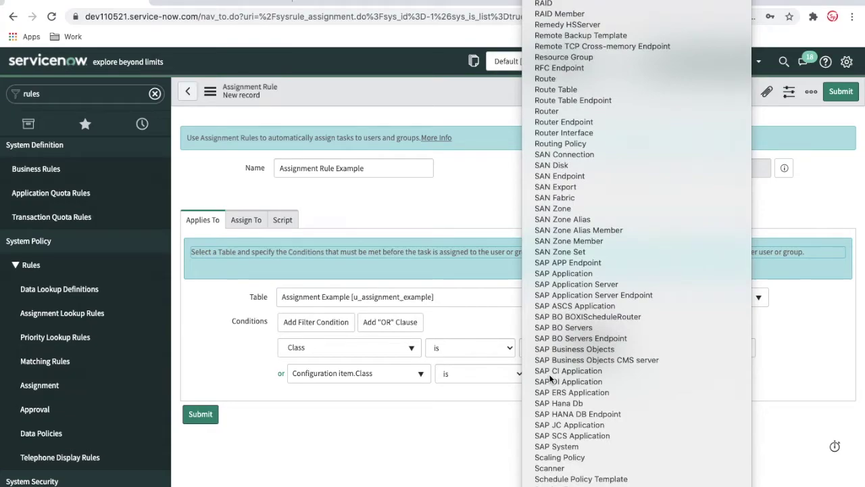
key(Return)
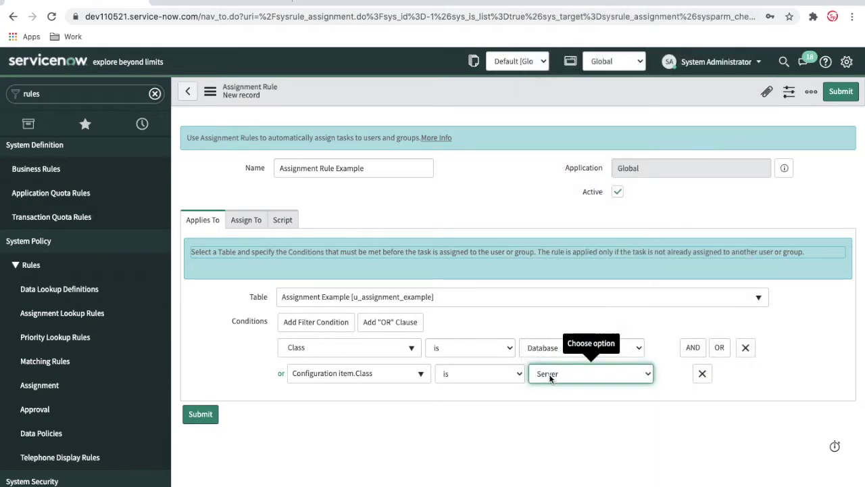
click(496, 416)
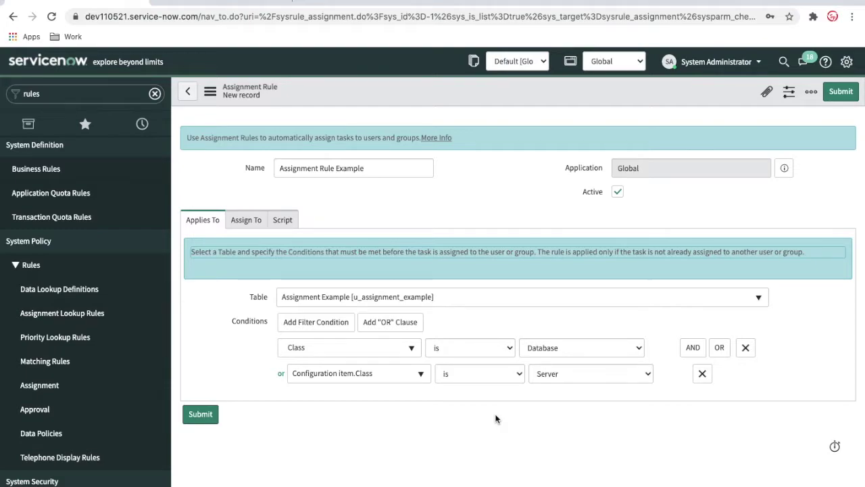
Set the rule to assign to the Database group and fill in the assigned user's name
click(247, 227)
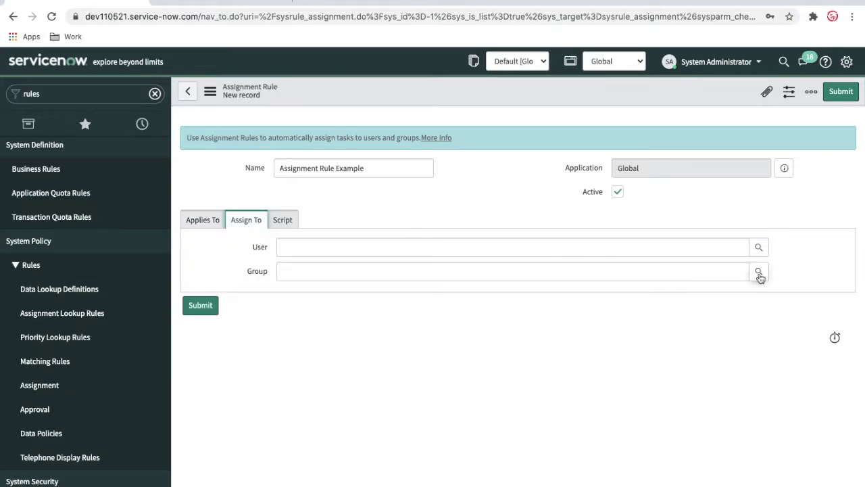
click(709, 272)
text(data)
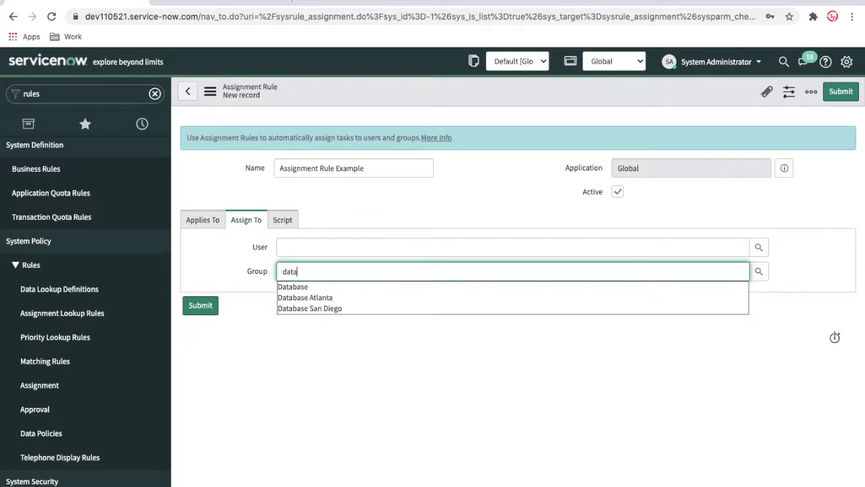
key(Down)
key(Return)
click(624, 254)
text(rohi)
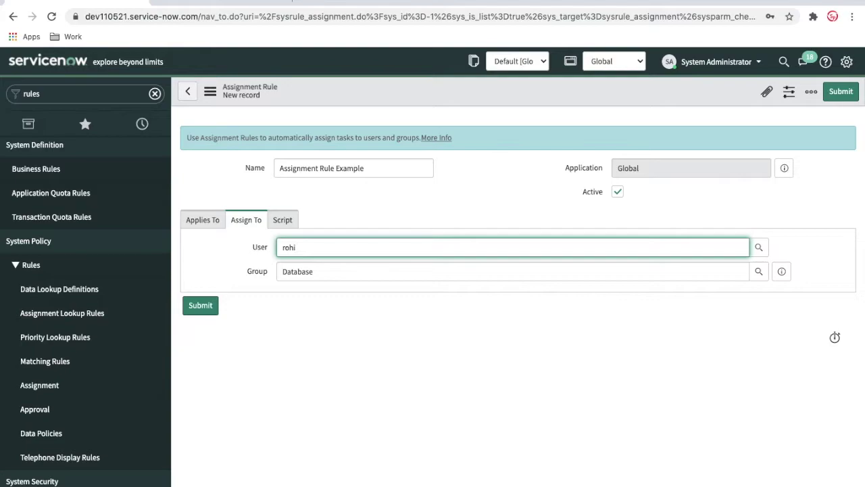
click(365, 274)
Check the rule's script section and its conditions, and save the assignment rule
click(289, 228)
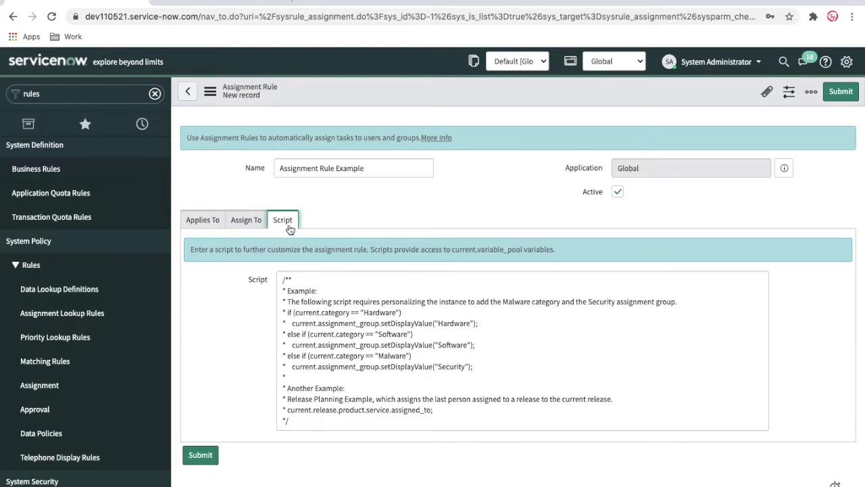
click(205, 227)
right_click(378, 93)
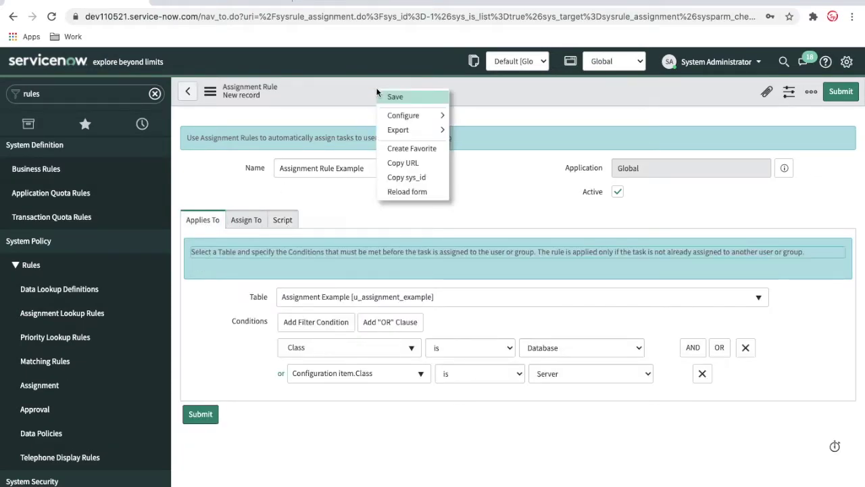
click(387, 95)
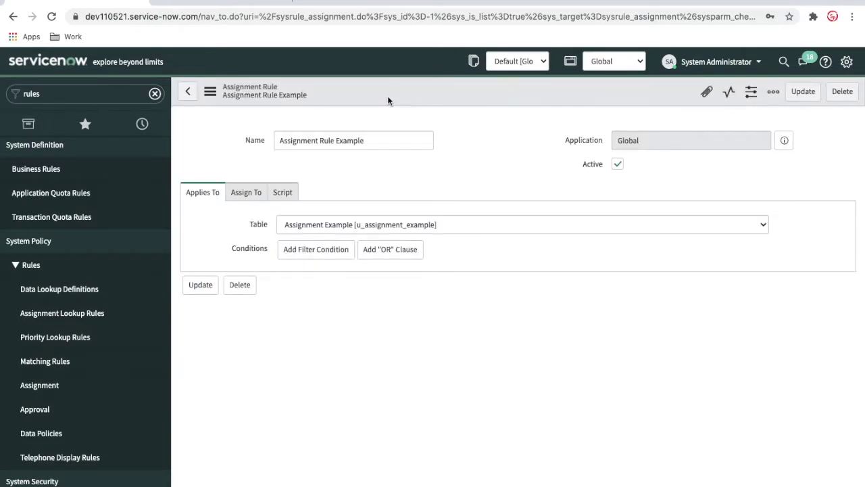
In the new Assignment Example record, choose ApplicationServerHelpdesk as the configuration item and save the record
click(234, 2)
click(484, 2)
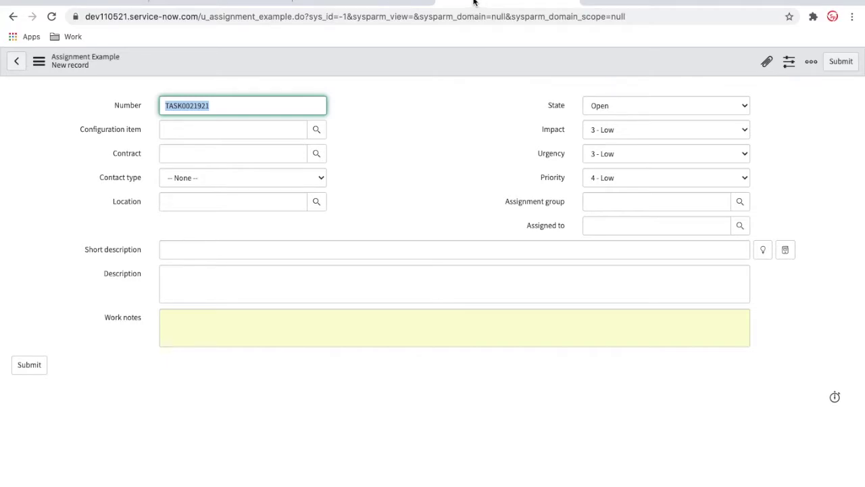
click(246, 134)
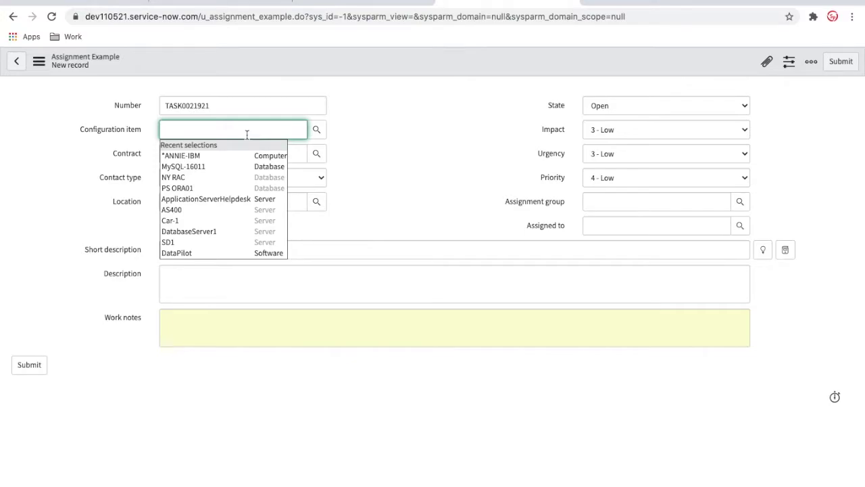
click(225, 201)
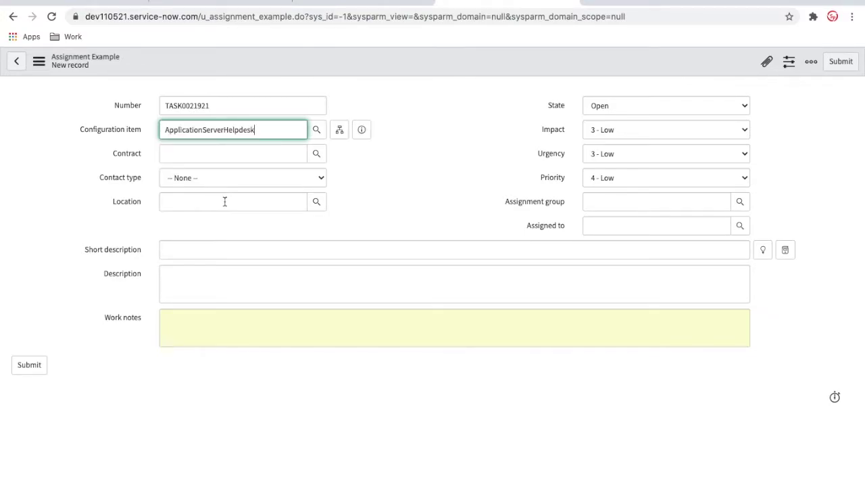
right_click(335, 60)
click(342, 70)
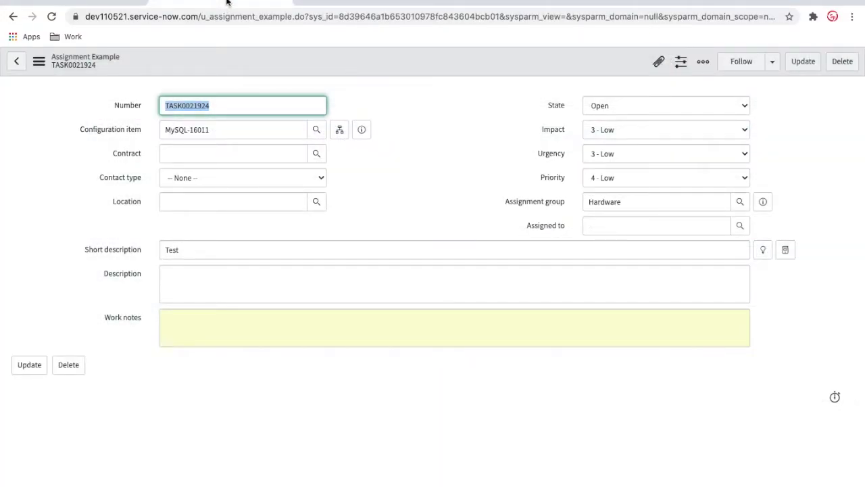
Return to the assignment rule and add "var cls= current.cmdb_ci.sys_class_name;" below the example comment in its script
click(155, 3)
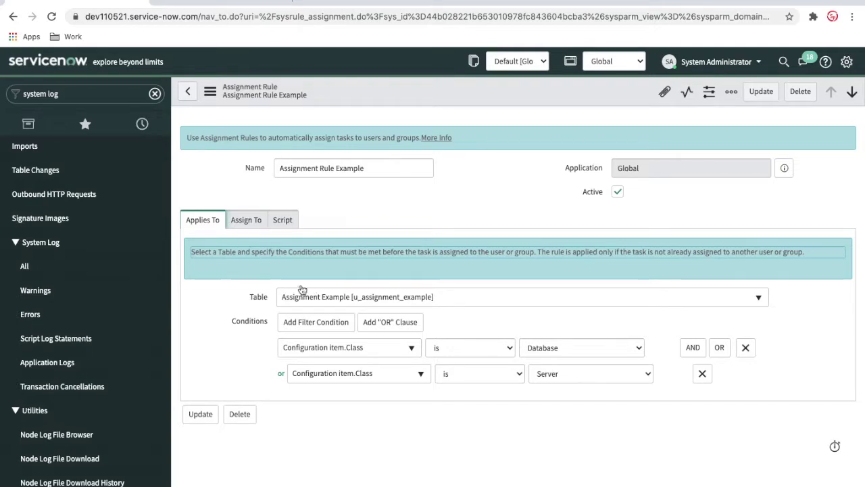
click(239, 229)
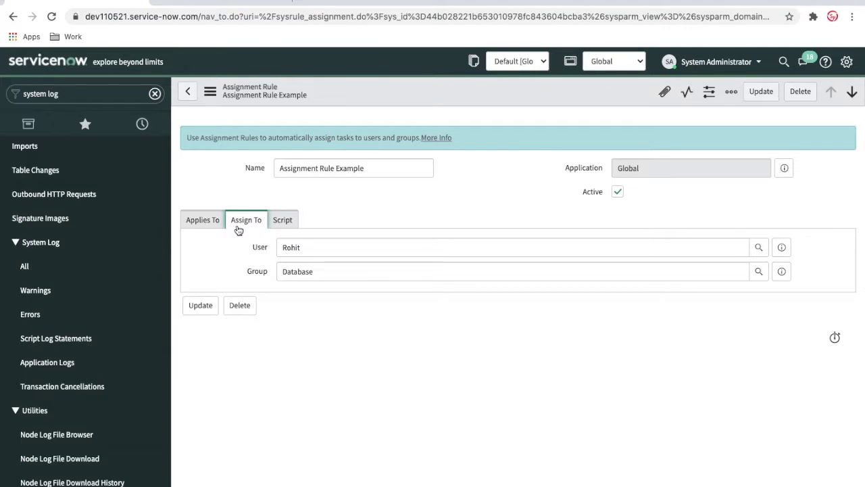
click(211, 224)
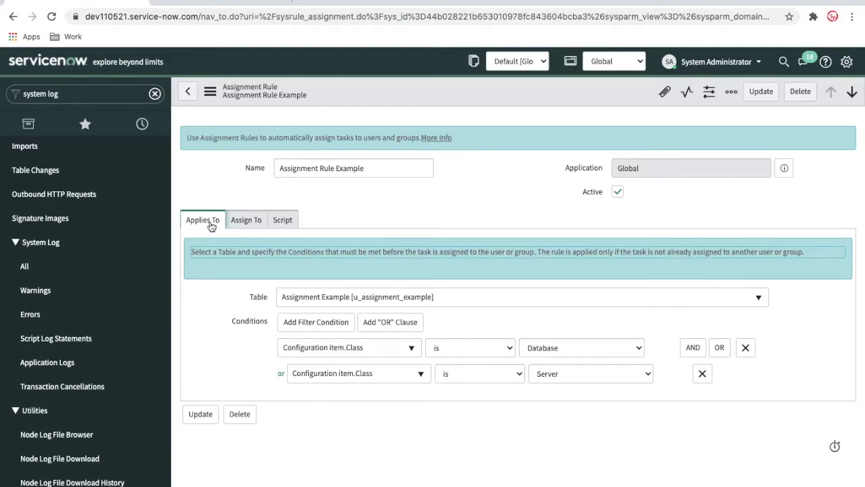
click(282, 228)
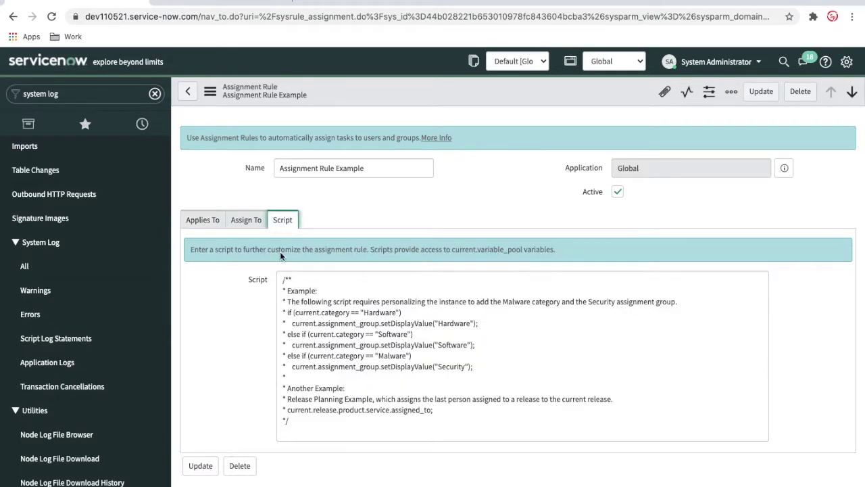
click(284, 432)
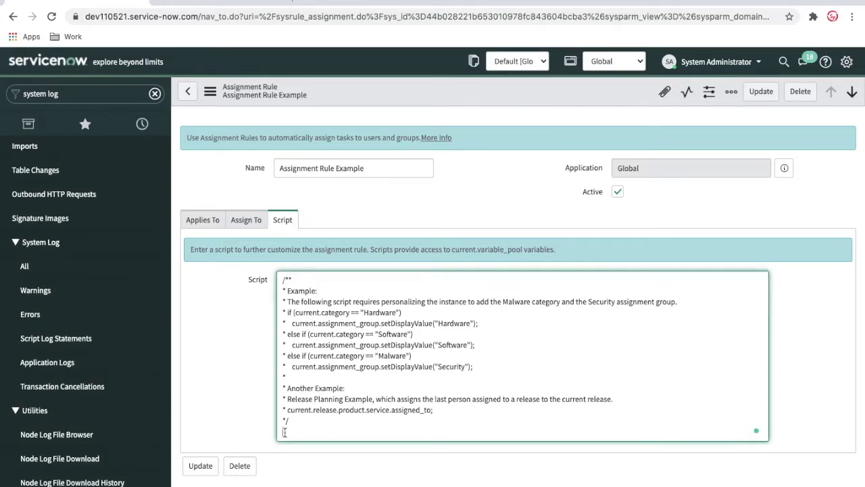
key(Return)
key(Return)
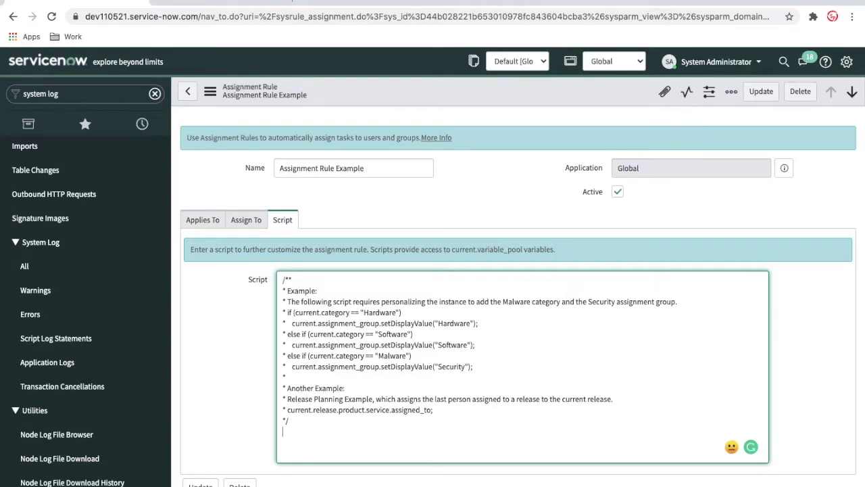
text(var cls= current.cmdb_ci)
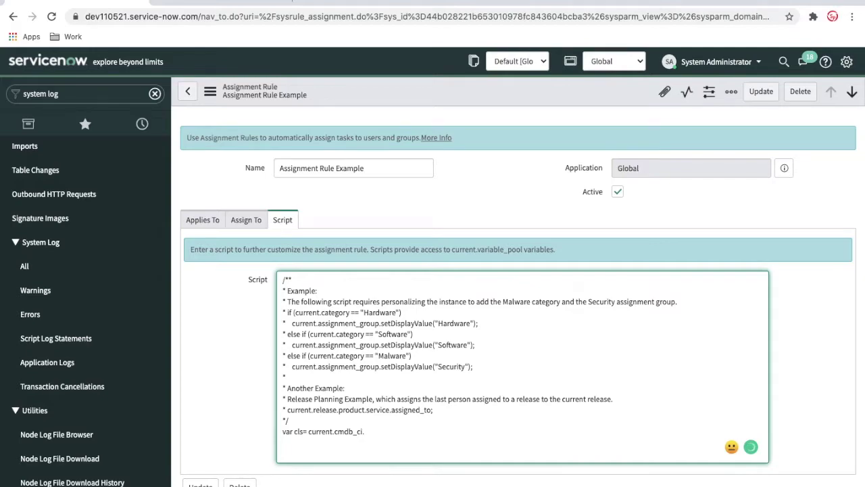
text(.sys_class_name;)
key(Return)
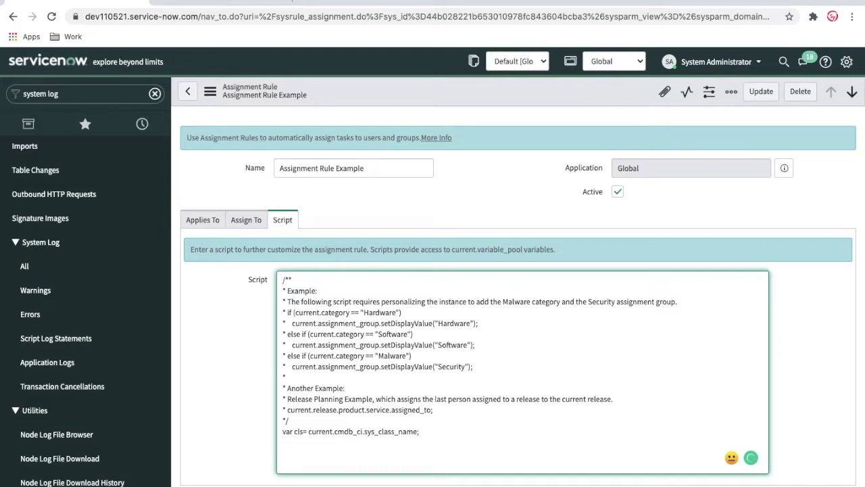
Log the class in the script with "gs.info('Class '+cls);" and begin the check "if(cls == '')" below it
text(gs.info('Class '+cls);)
key(Return)
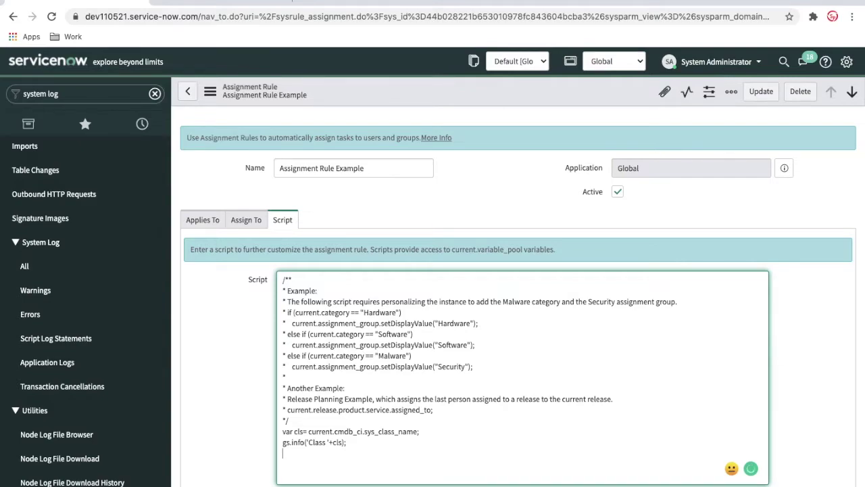
text(if)
text((cl)
text(s)
text( ==)
text( "")
text())
Open the Configuration Items list through the navigator with cmdb_ci.list
click(69, 100)
text(cmd)
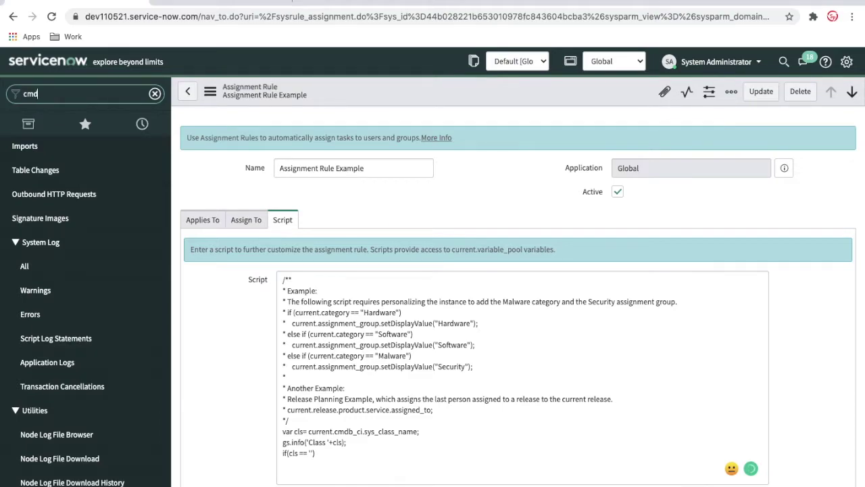
text(b_ci.list)
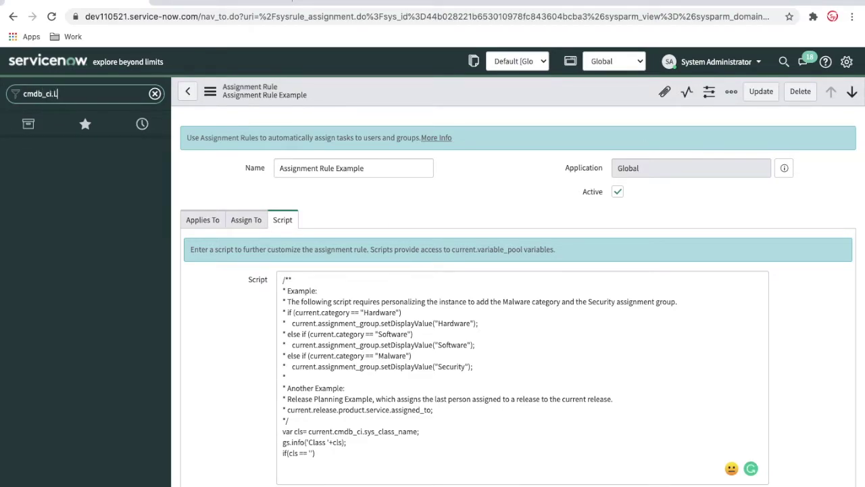
key(Return)
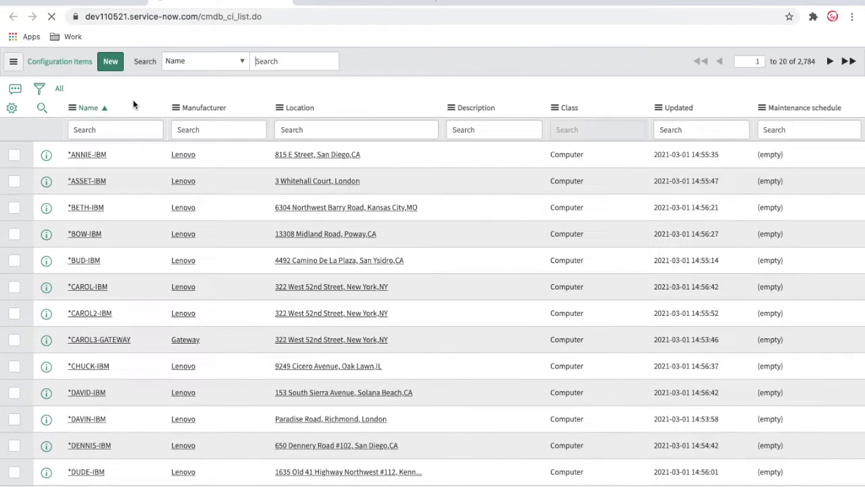
Filter the Configuration Items list to records whose Class is Database
click(39, 88)
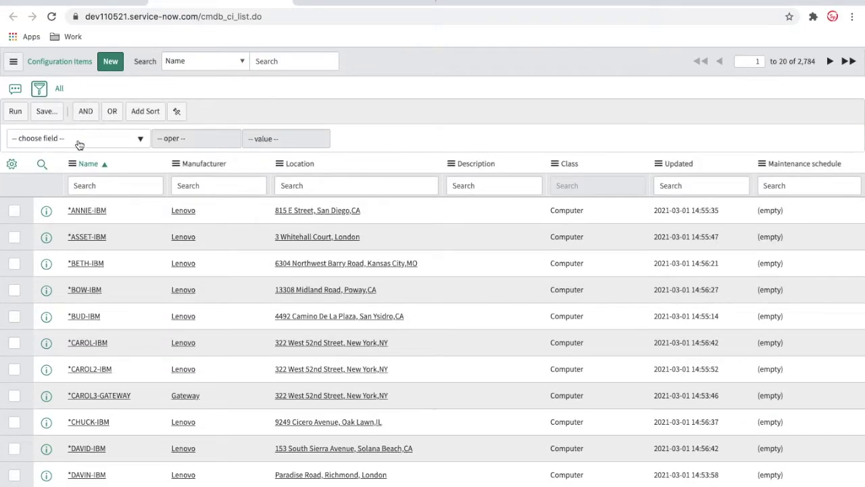
click(79, 139)
text(clas)
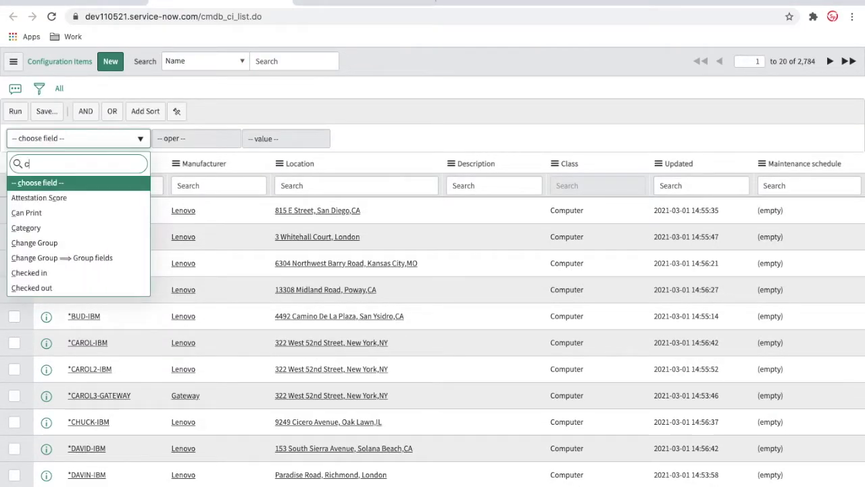
key(Return)
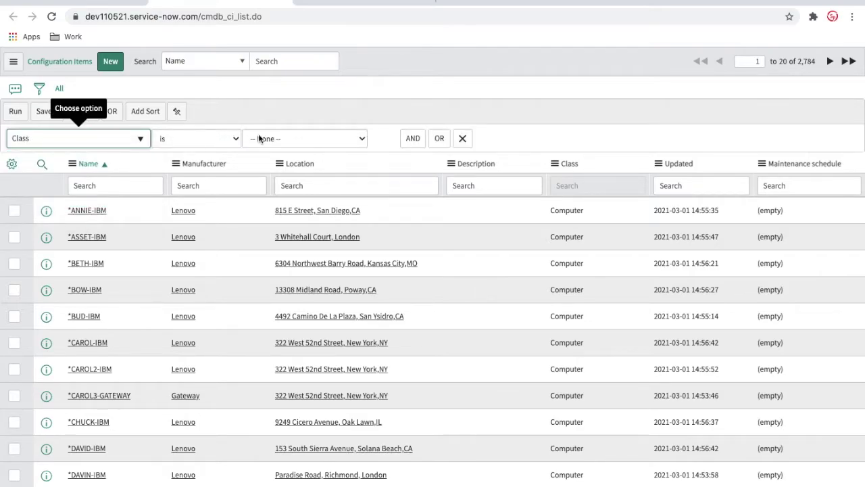
click(254, 138)
scroll(265, 142, down, 10)
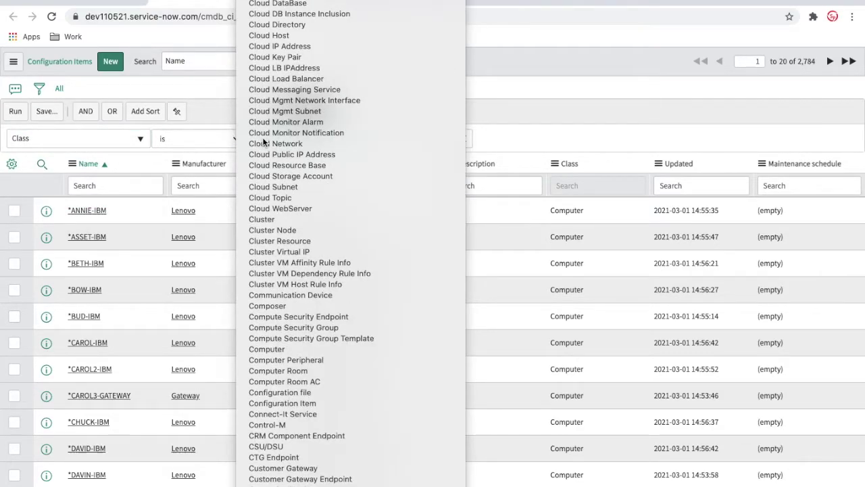
scroll(283, 142, down, 3)
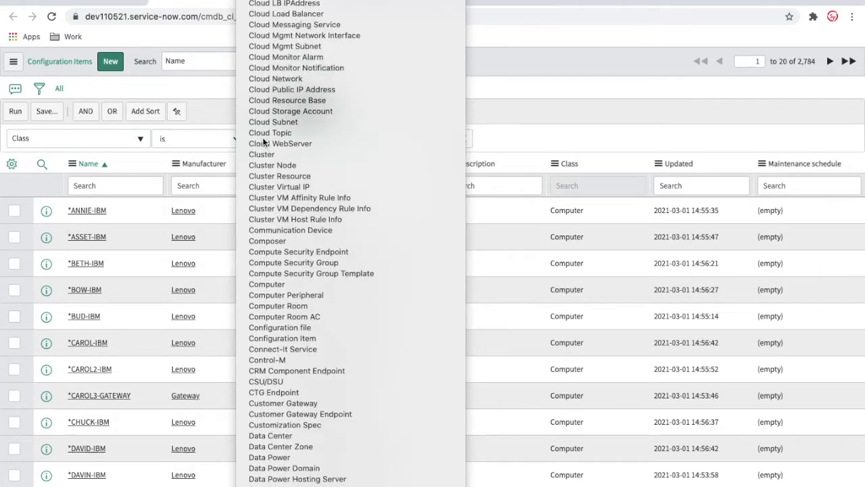
text(database)
key(Return)
click(18, 115)
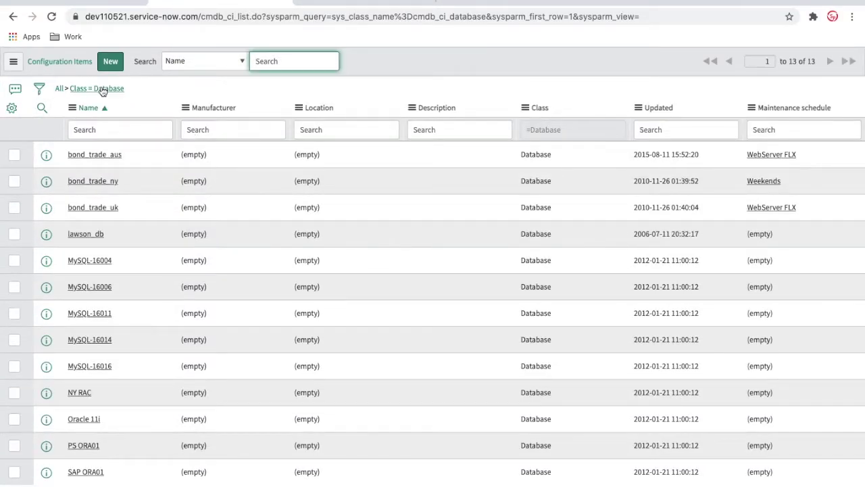
Copy the list's filter query, paste it into the Manufacturer column's search field and select the class name cmdb_ci_database
right_click(101, 88)
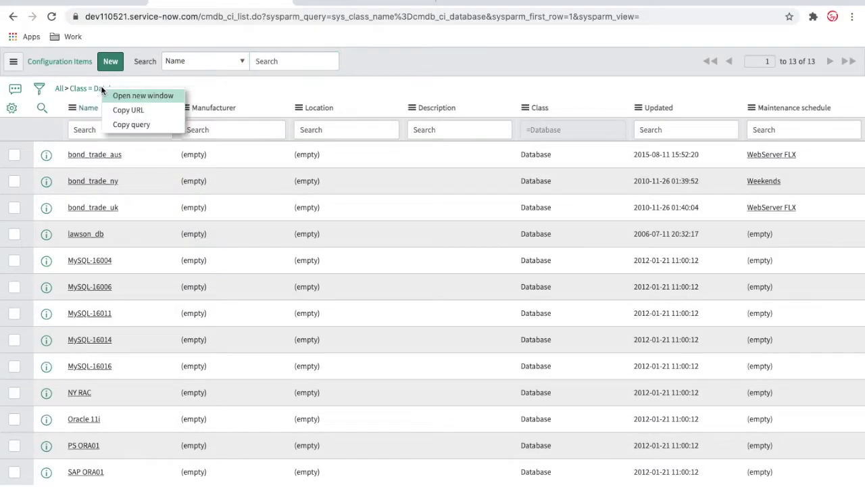
click(132, 124)
click(255, 128)
key(ctrl+v)
double_click(256, 129)
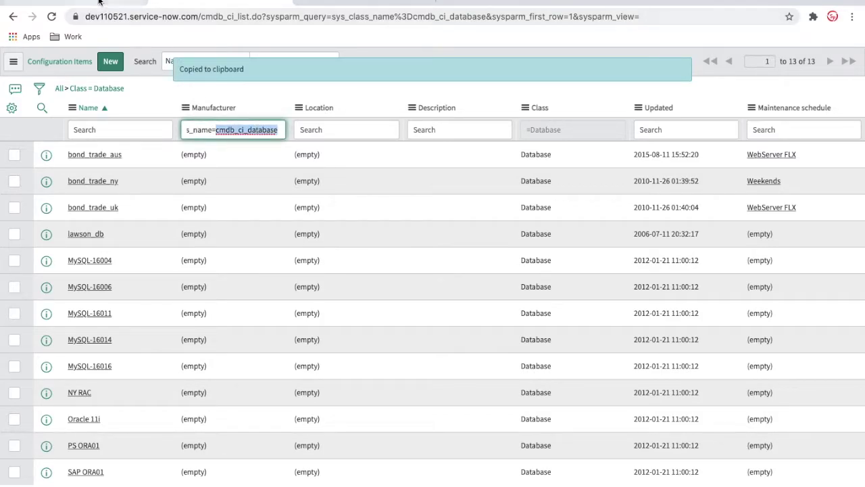
Return to the assignment rule and complete the script's check as "if(cls == 'cmdb_ci_database'){" with an empty line before the closing brace
click(74, 3)
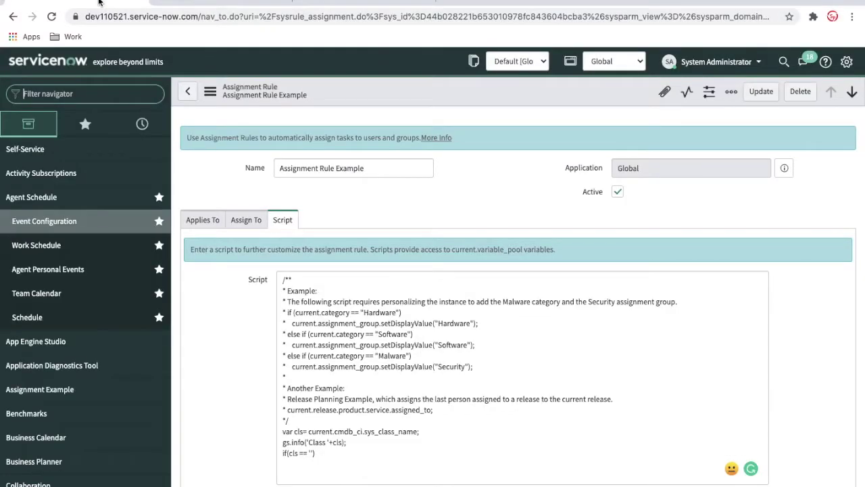
click(311, 453)
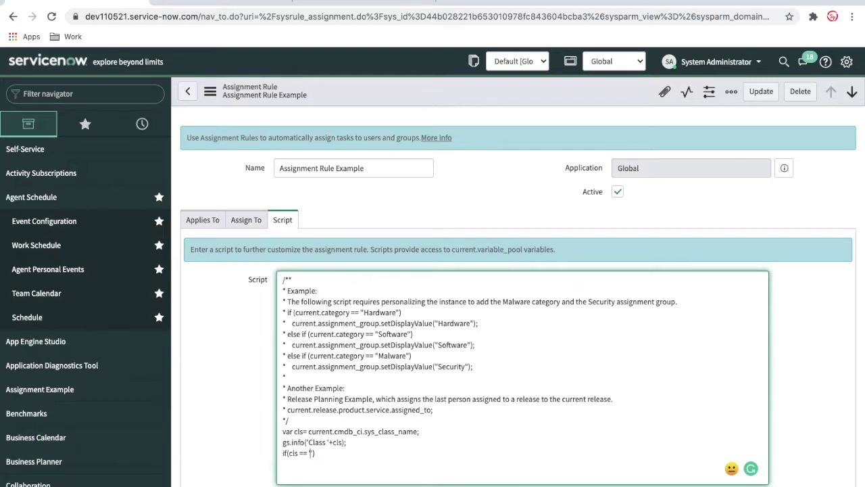
key(ctrl+v)
text({)
key(Return)
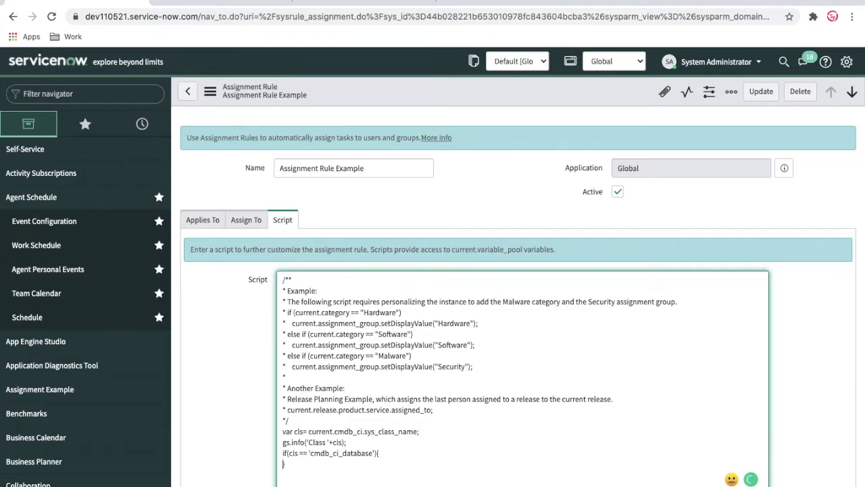
click(394, 455)
key(Return)
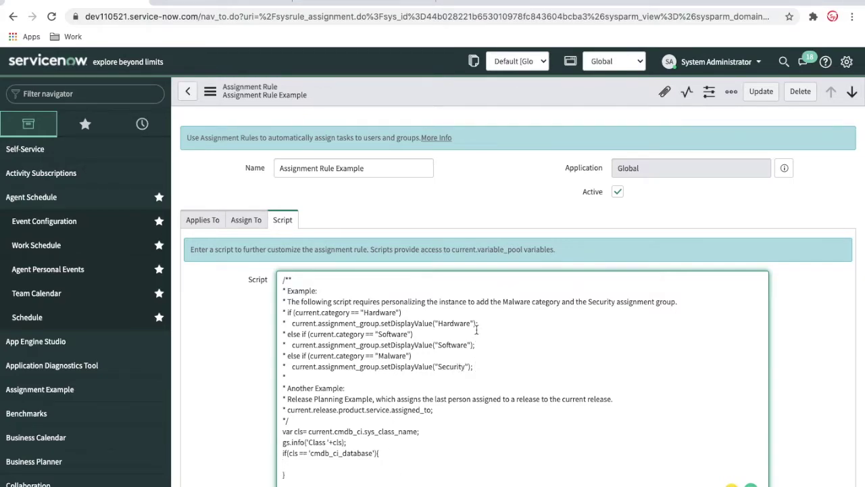
Copy the example's assignment group line into the if block and change its group to "Database"
drag(478, 323, 292, 324)
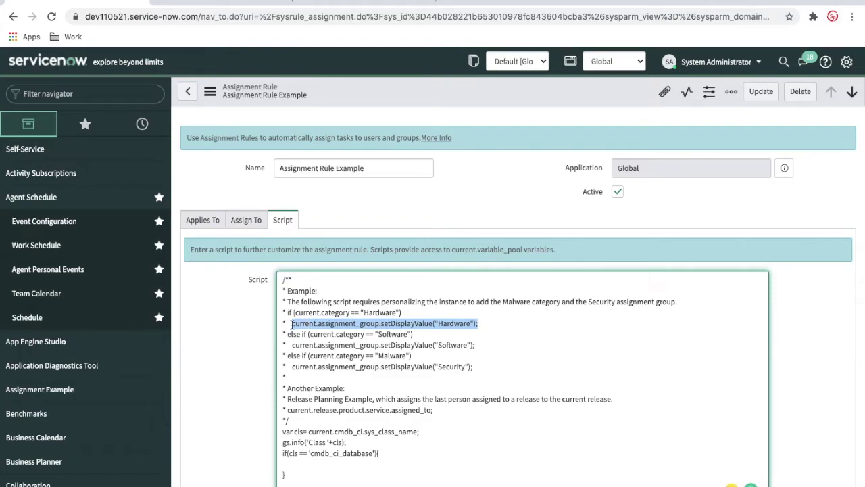
key(ctrl+c)
click(289, 463)
key(ctrl+v)
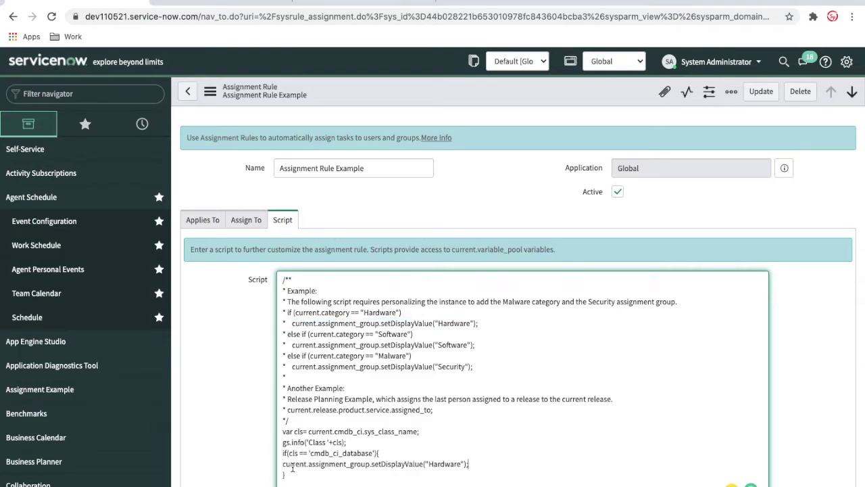
double_click(444, 464)
text(Database)
scroll(510, 433, down, 1)
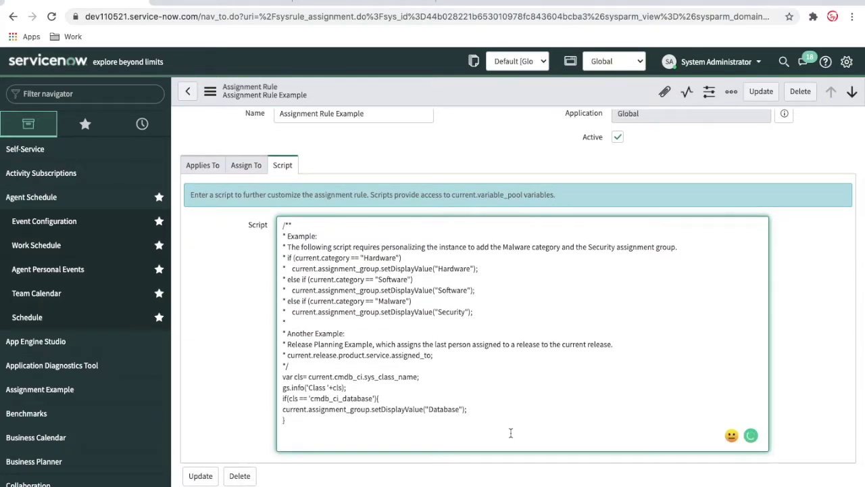
Add an else branch to the script containing the example line current.assignment_group.setDisplayValue("Software");
click(287, 420)
text(else{)
key(Return)
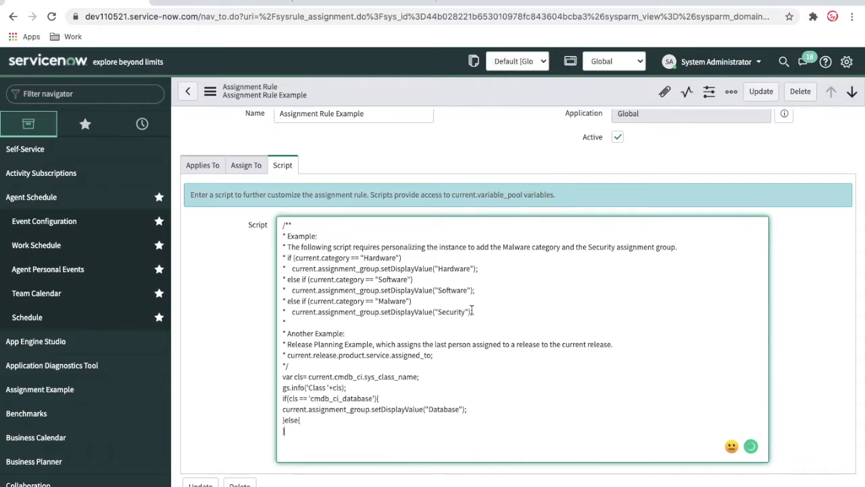
drag(475, 290, 293, 290)
click(311, 420)
key(Return)
key(ctrl+v)
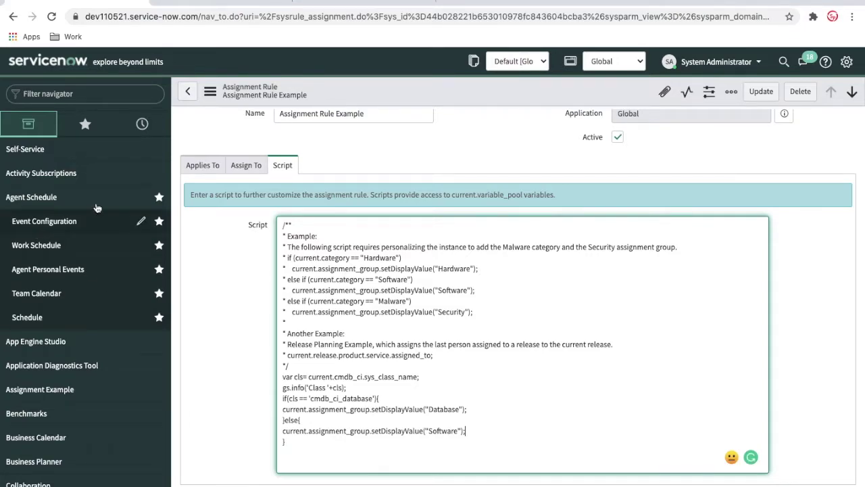
Check the completed script in the assignment rule and save the rule without leaving the form
click(192, 171)
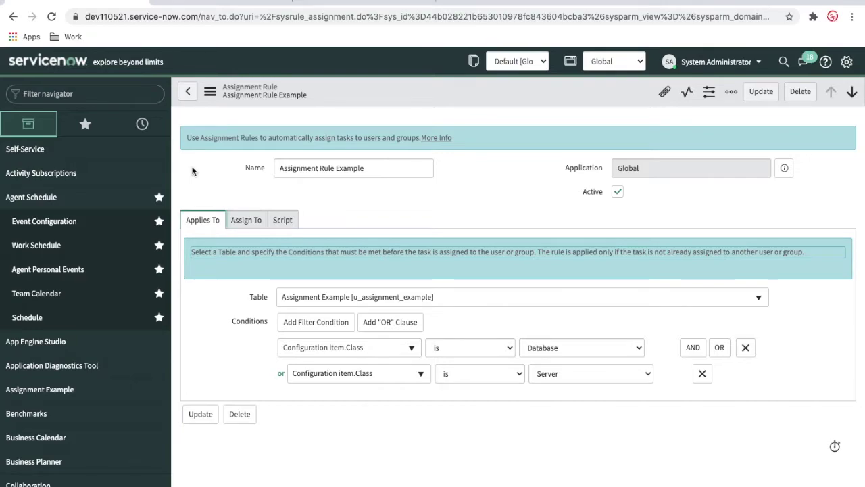
click(286, 223)
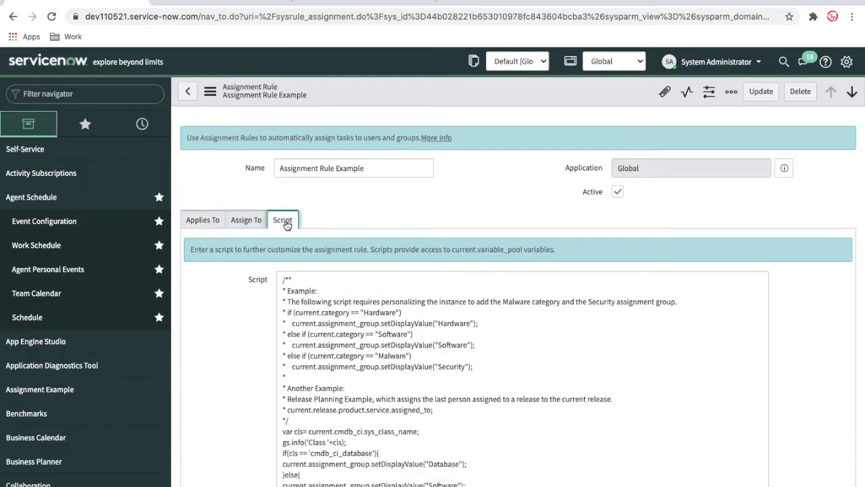
scroll(474, 318, down, 1)
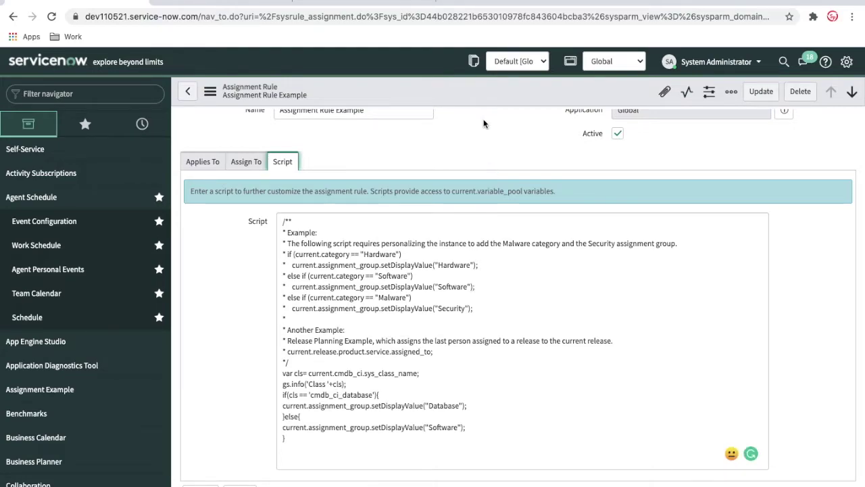
right_click(479, 81)
click(490, 92)
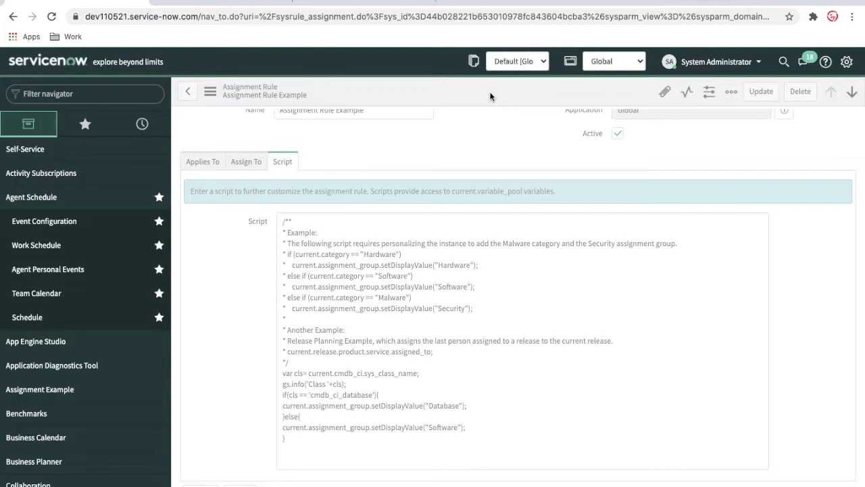
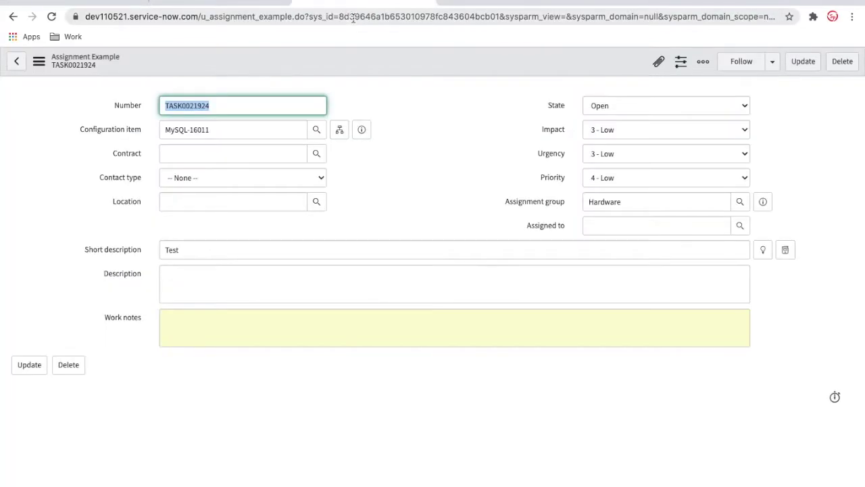
Create a new Assignment Example record by setting sys_id to -1 in the URL, with configuration item NY RAC, and save it
text(-1)
key(Return)
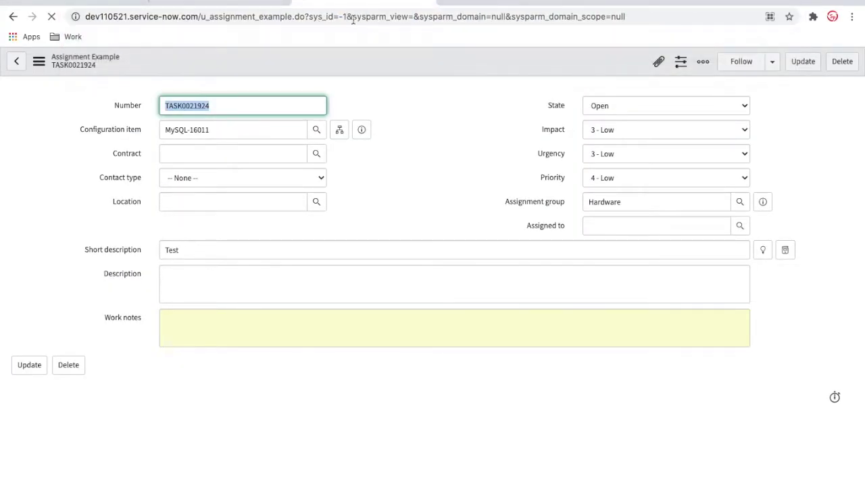
click(265, 125)
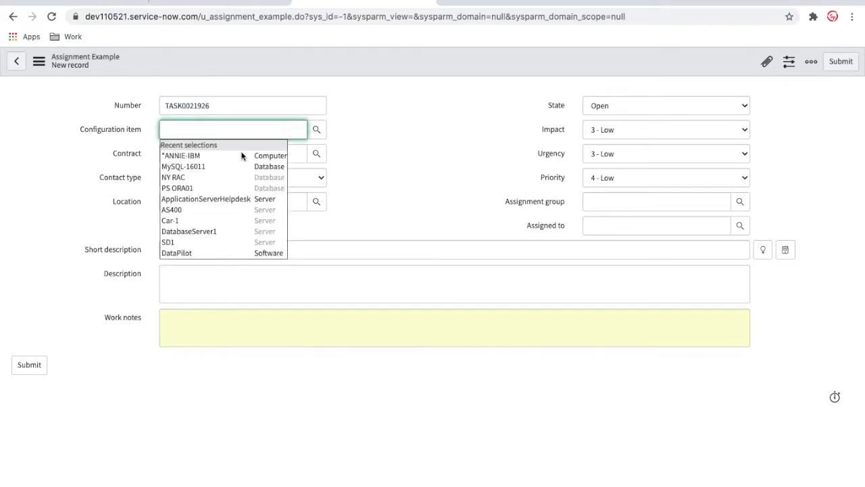
click(209, 179)
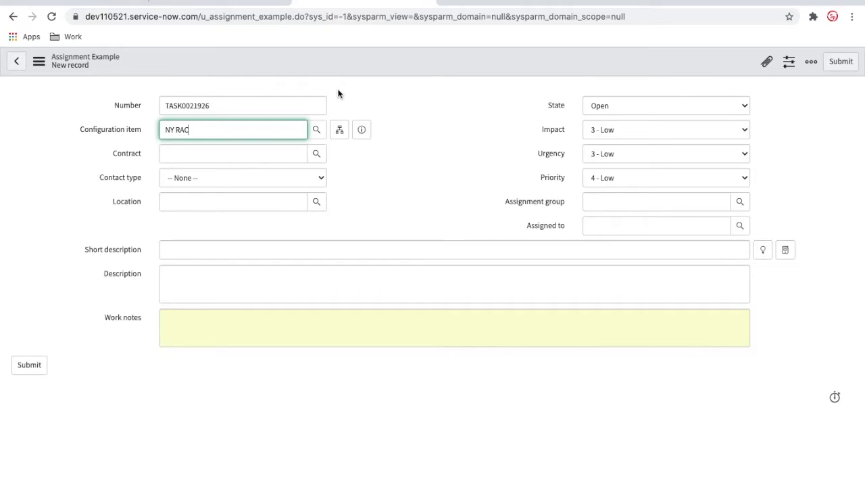
right_click(345, 65)
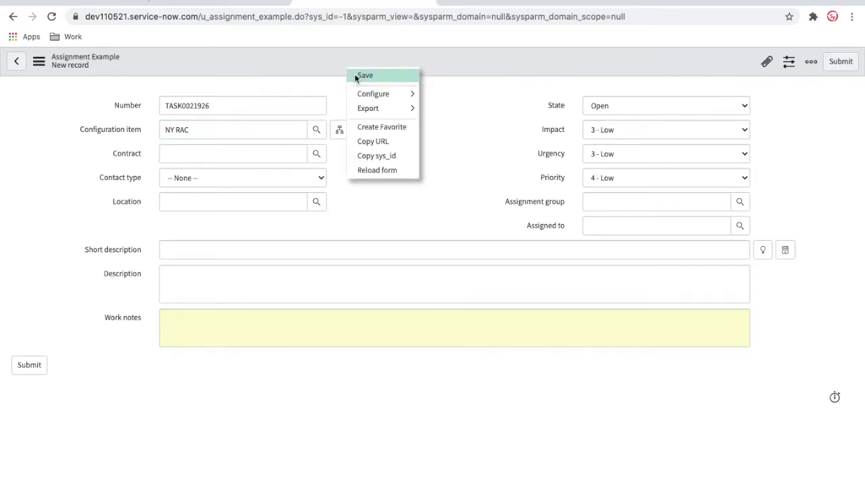
click(356, 77)
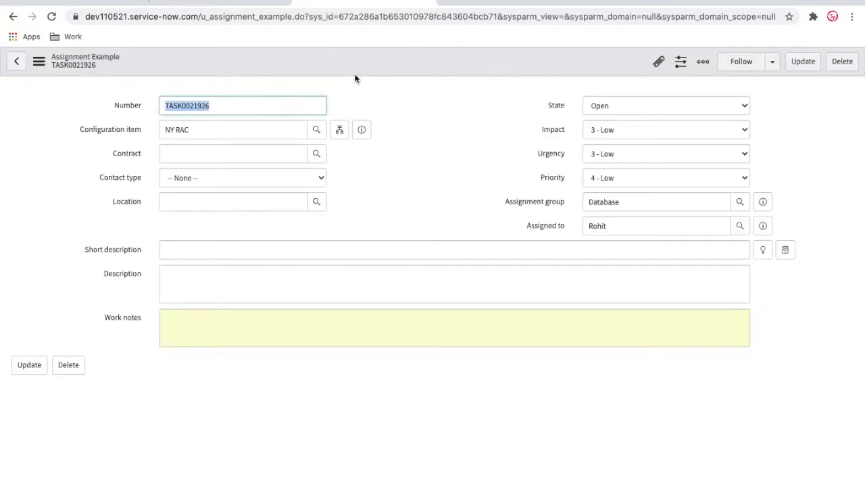
Clear the User and Group that the assignment rule assigns to and save the rule
click(211, 4)
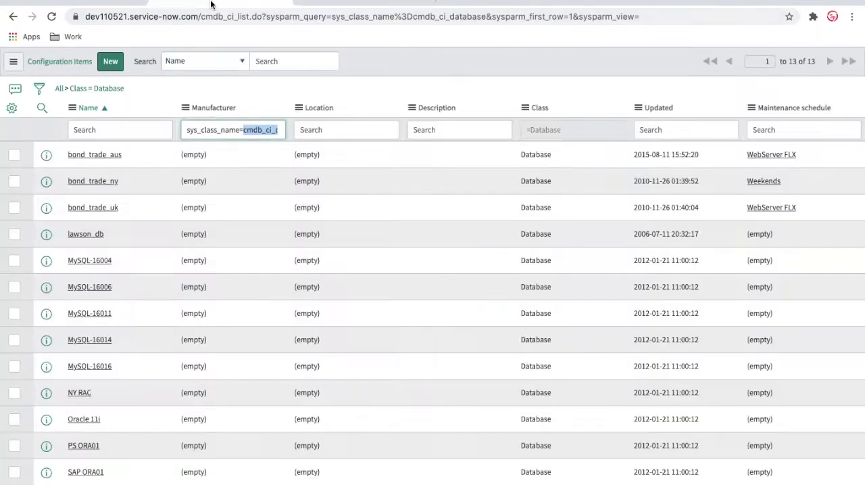
click(339, 5)
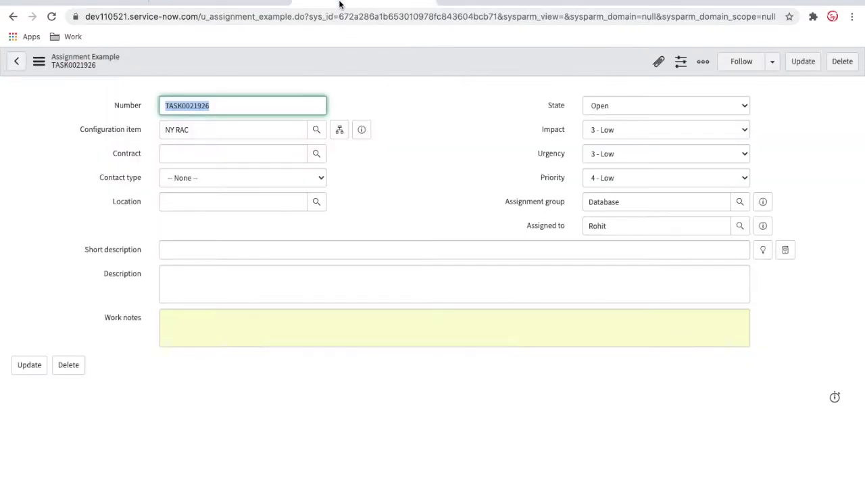
click(94, 4)
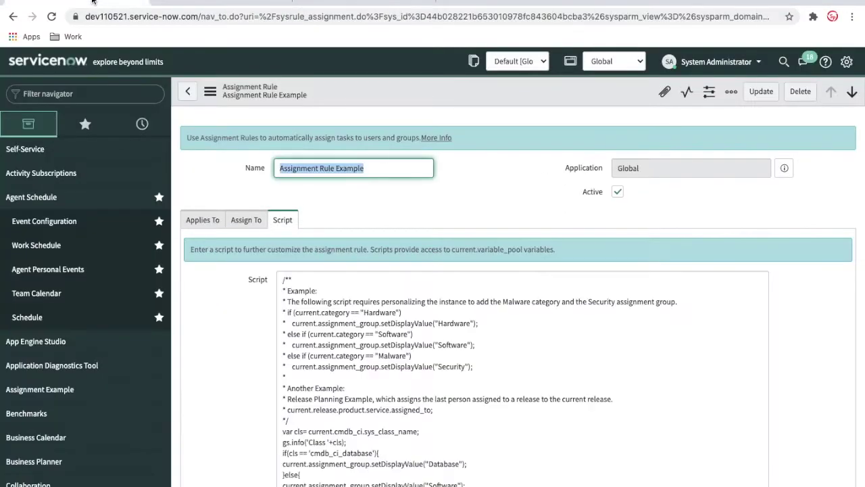
click(240, 221)
click(338, 251)
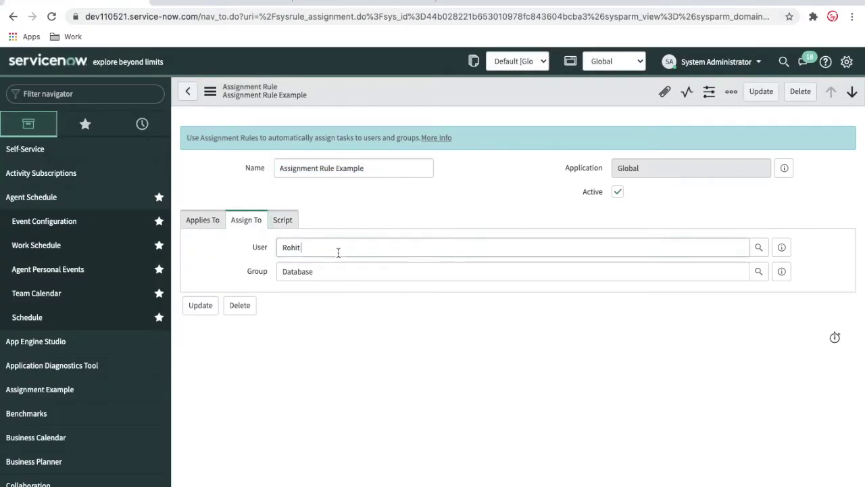
key(ctrl+a)
key(BackSpace)
click(323, 274)
key(ctrl+a)
key(BackSpace)
click(384, 329)
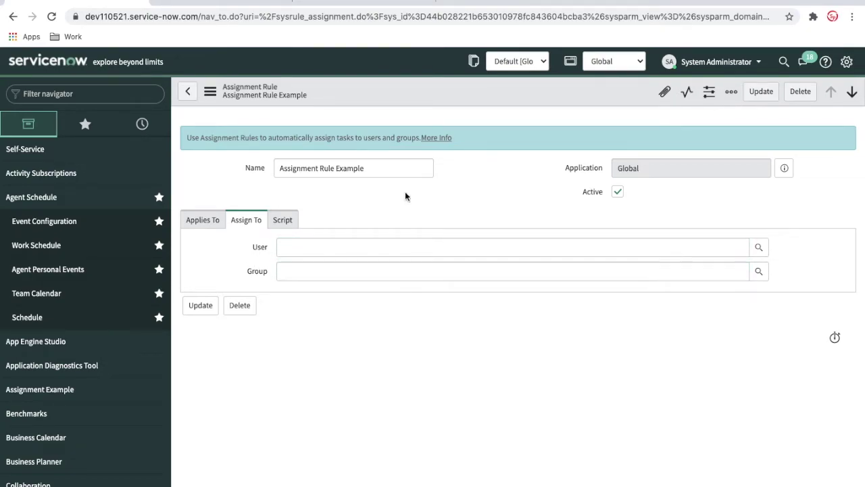
right_click(413, 91)
click(425, 101)
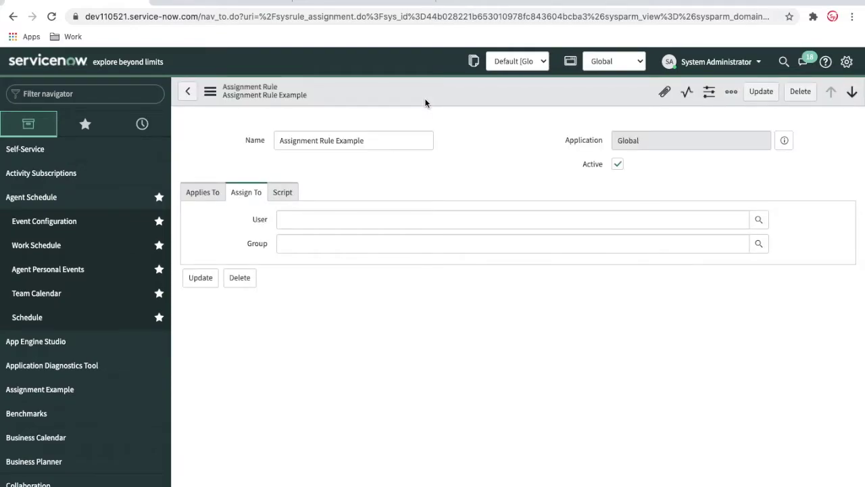
Create another Assignment Example record by setting sys_id to -1 in the URL, with configuration item MySQL-16011, and save it
click(371, 3)
click(352, 16)
double_click(351, 16)
text(-1)
key(Return)
click(259, 130)
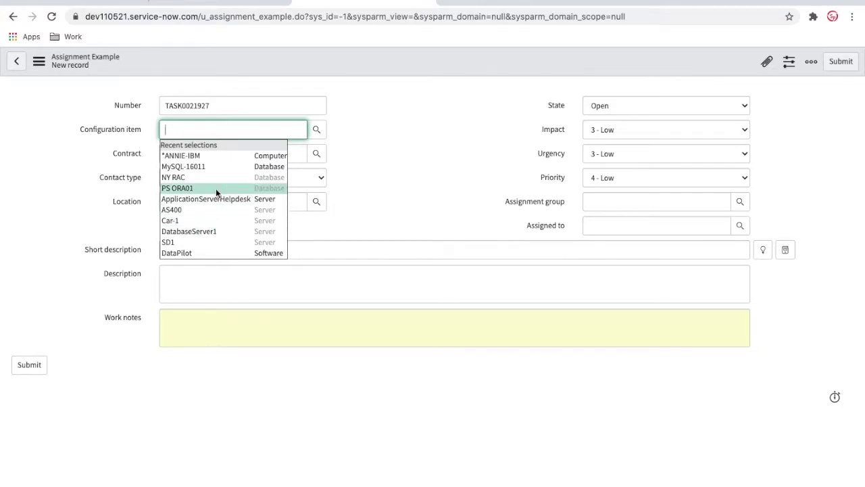
click(212, 167)
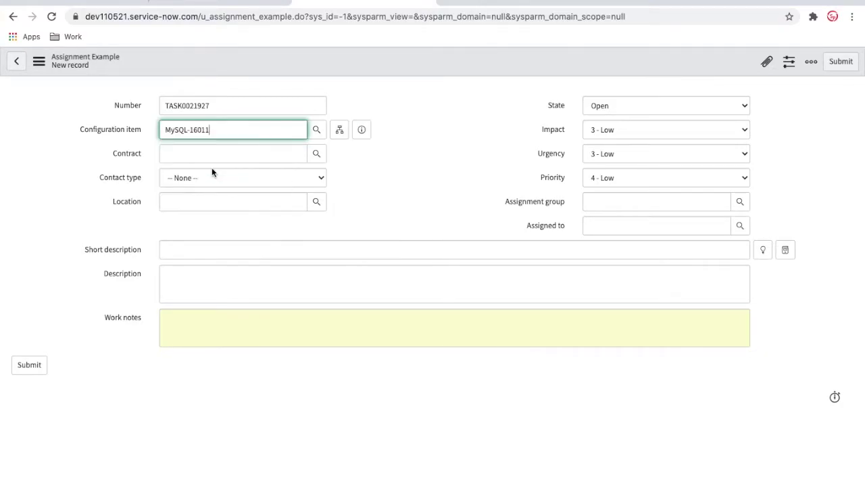
right_click(374, 64)
click(383, 74)
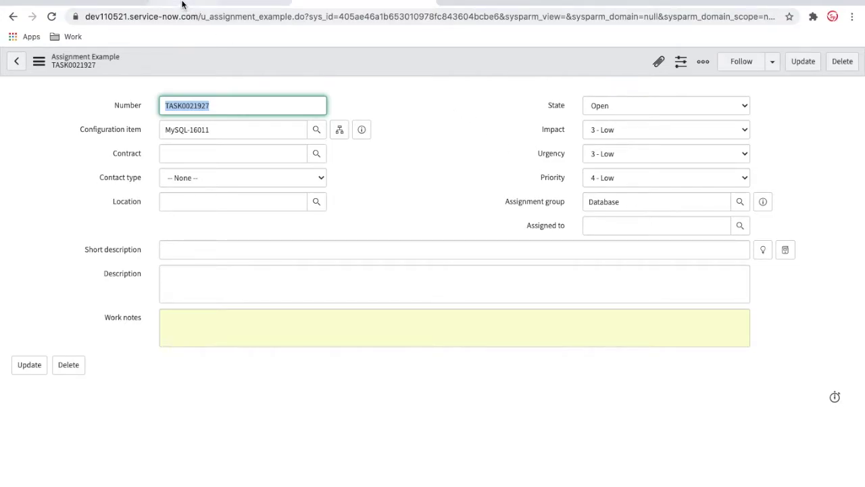
click(216, 5)
click(115, 4)
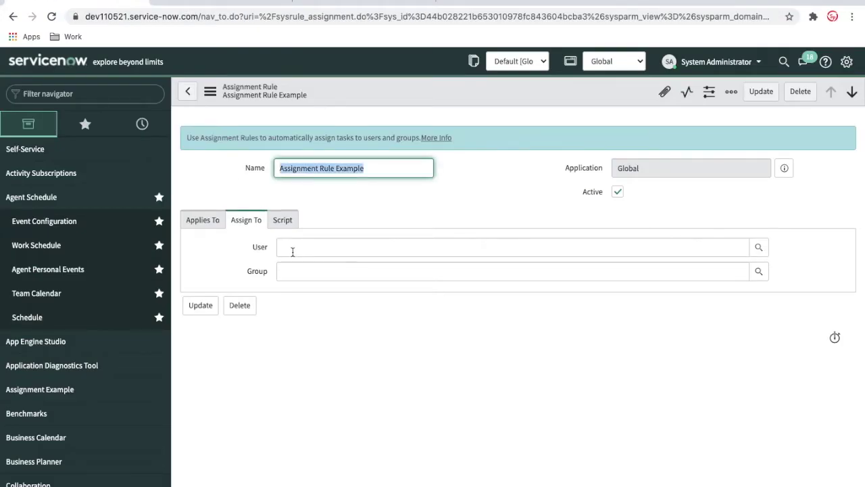
click(353, 5)
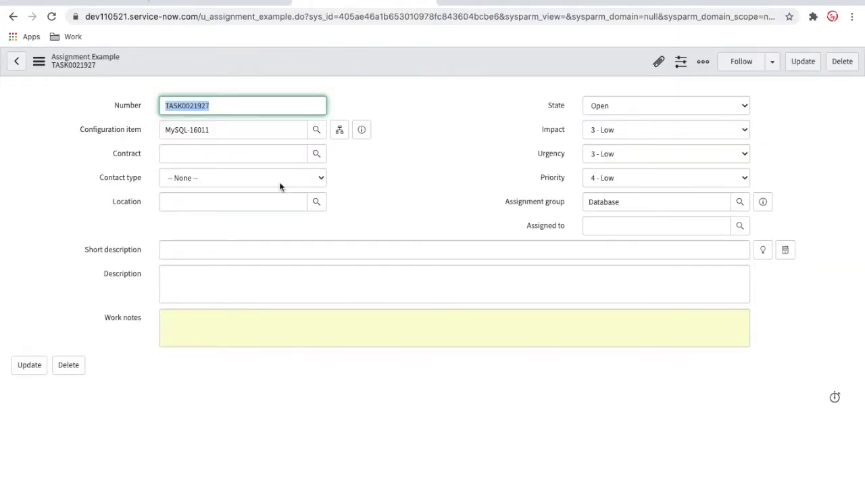
click(232, 129)
Open a new Assignment Example record by setting sys_id to -1 in the URL and choose DatabaseServer1 as its configuration item
double_click(378, 17)
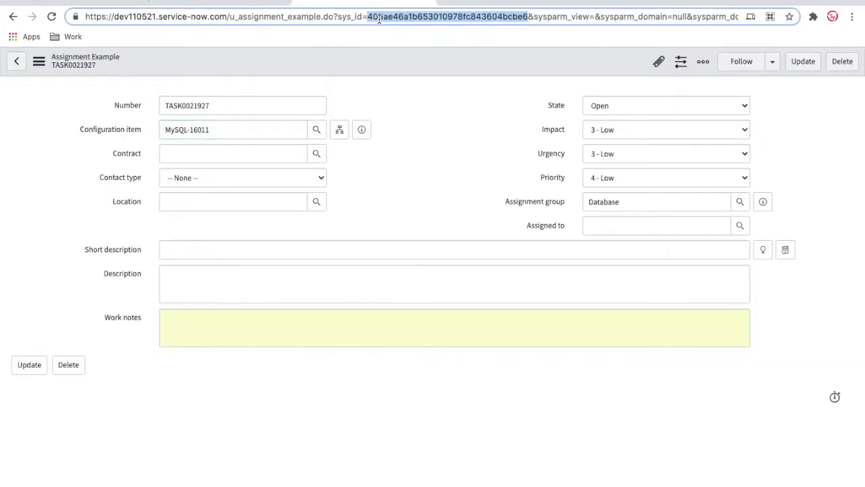
text(-1)
key(Return)
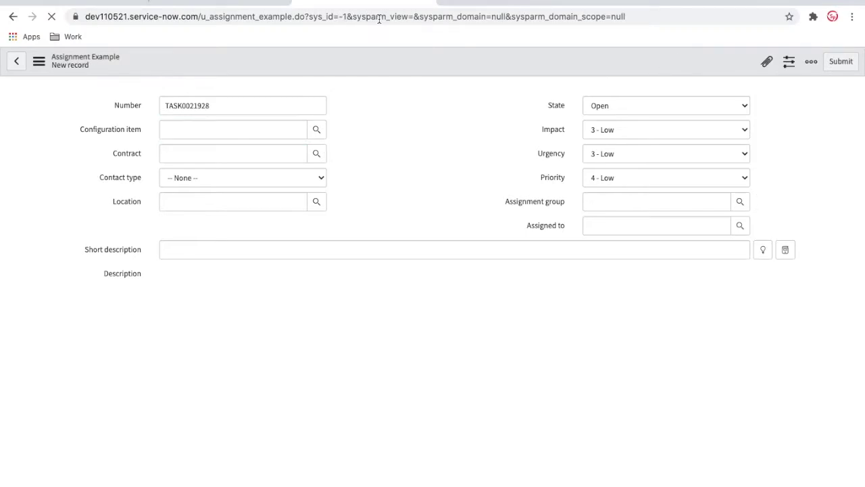
click(242, 128)
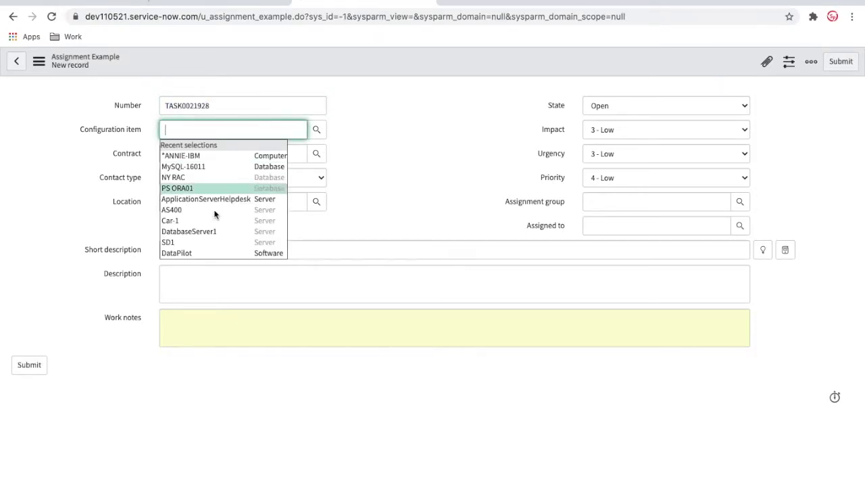
click(207, 231)
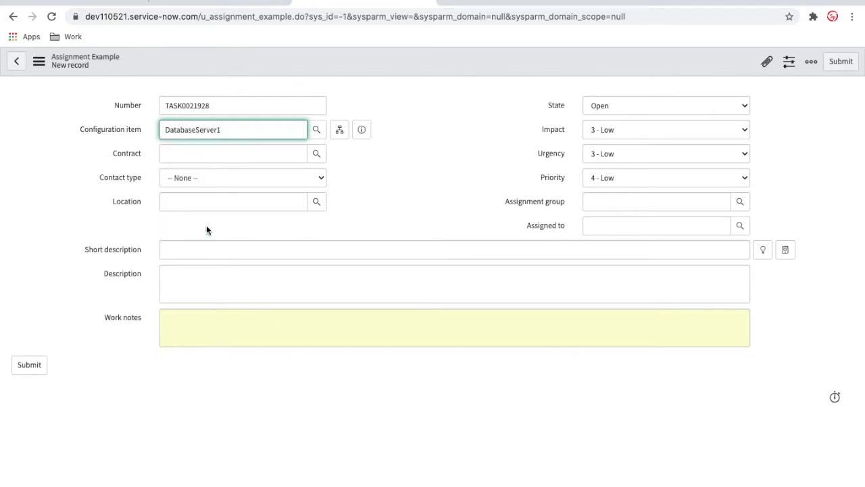
Check the assignment rule's table and conditions, and save the new Assignment Example record for DatabaseServer1
click(97, 4)
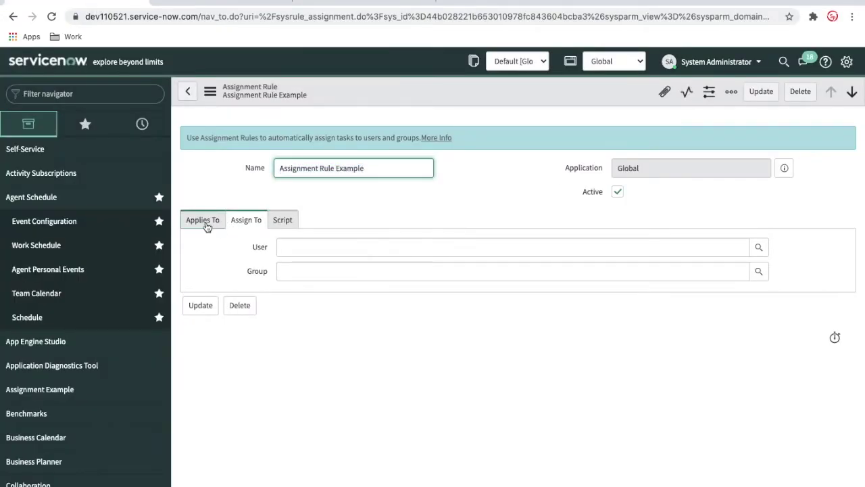
click(205, 223)
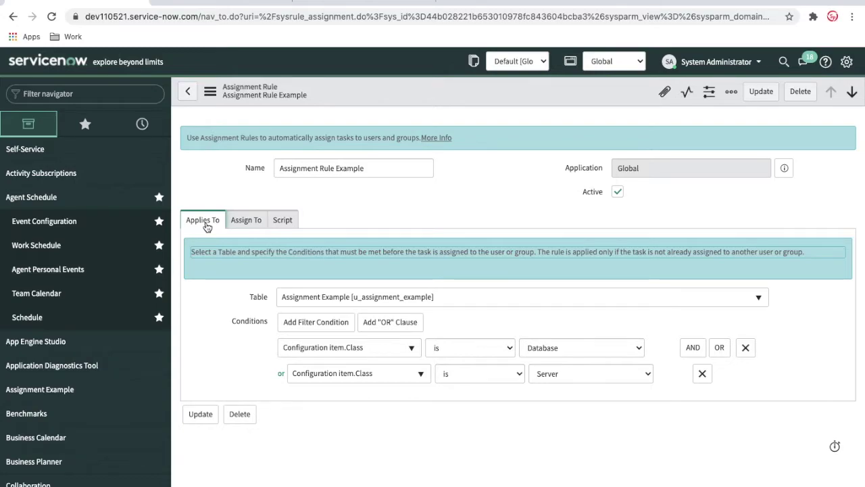
click(307, 4)
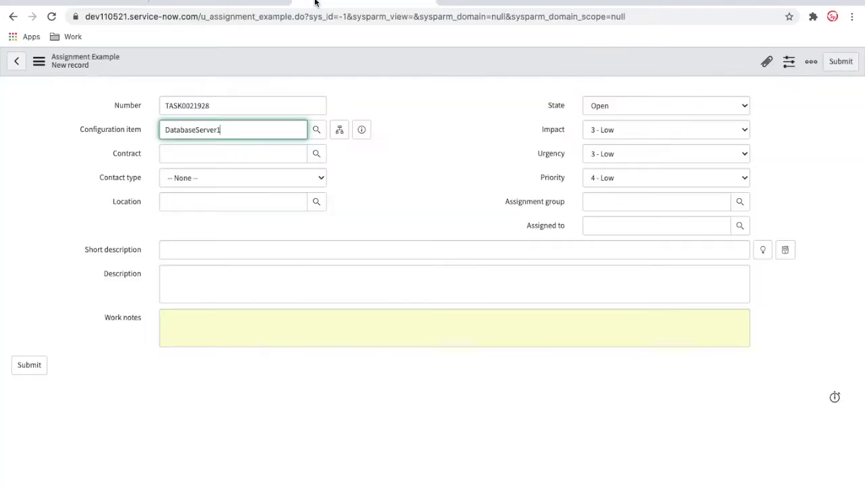
right_click(307, 59)
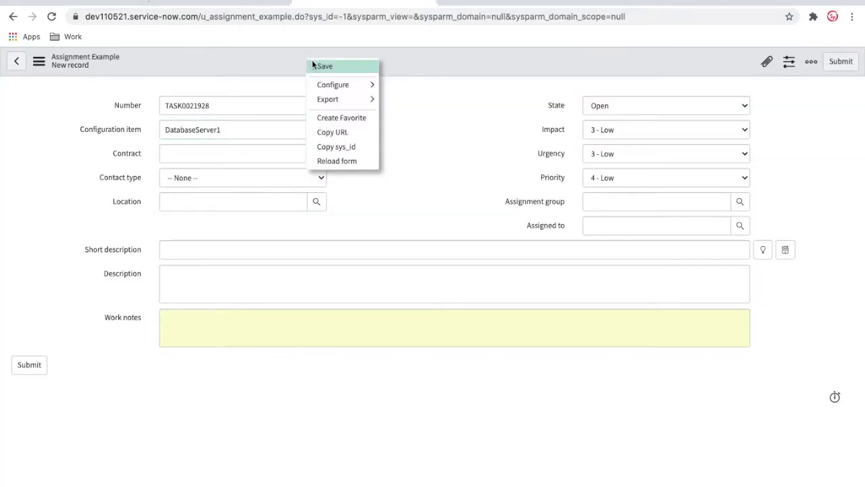
click(312, 64)
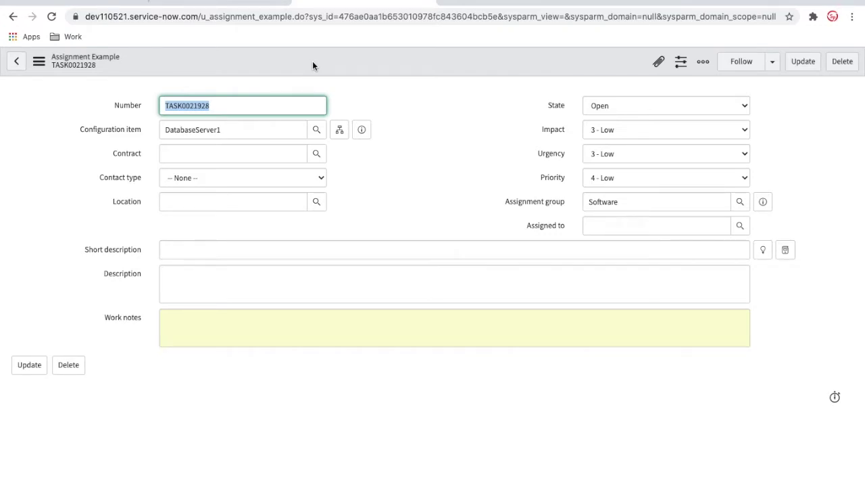
Review the script of the Assignment Rule Example rule
click(106, 2)
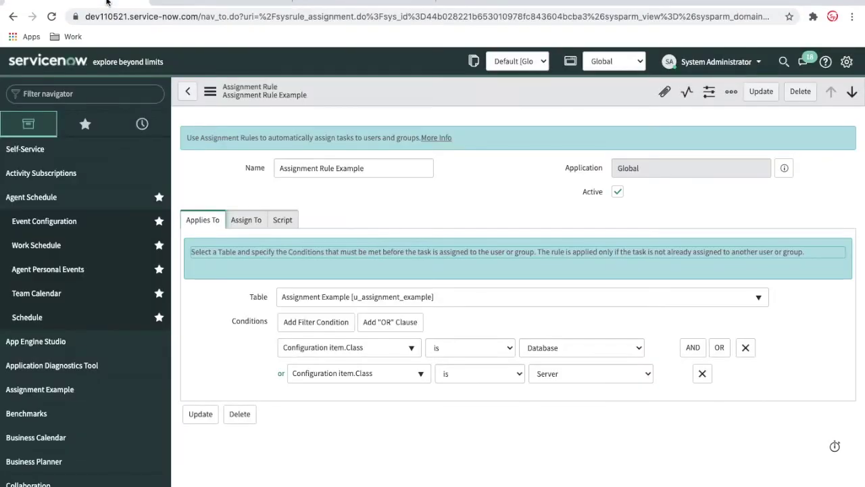
click(283, 220)
scroll(518, 319, down, 1)
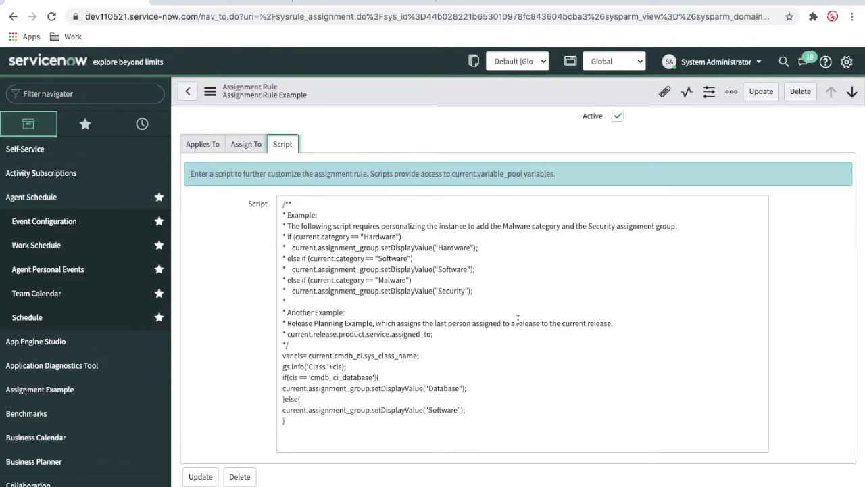
Open the Approval Rules list and check the State choices on the saved Assignment Example record
click(367, 4)
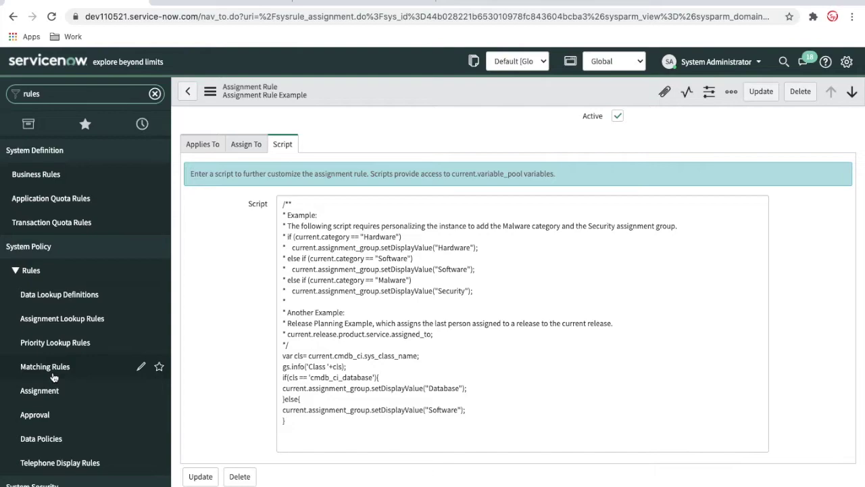
click(35, 414)
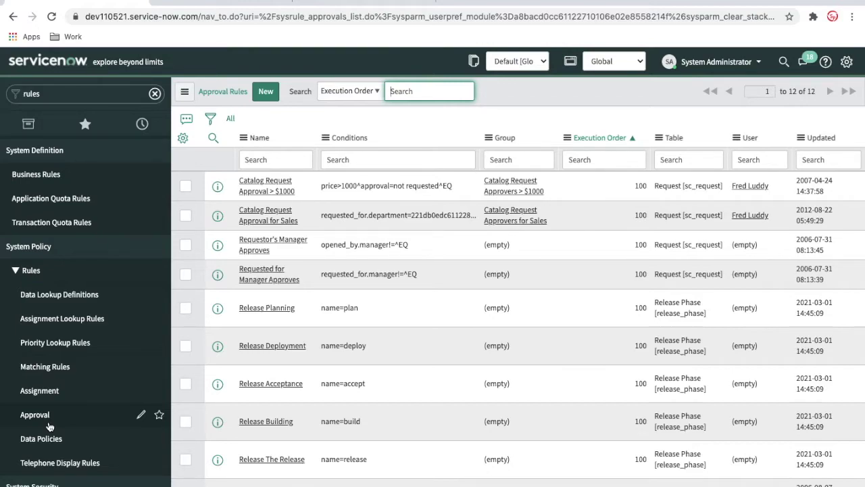
click(325, 4)
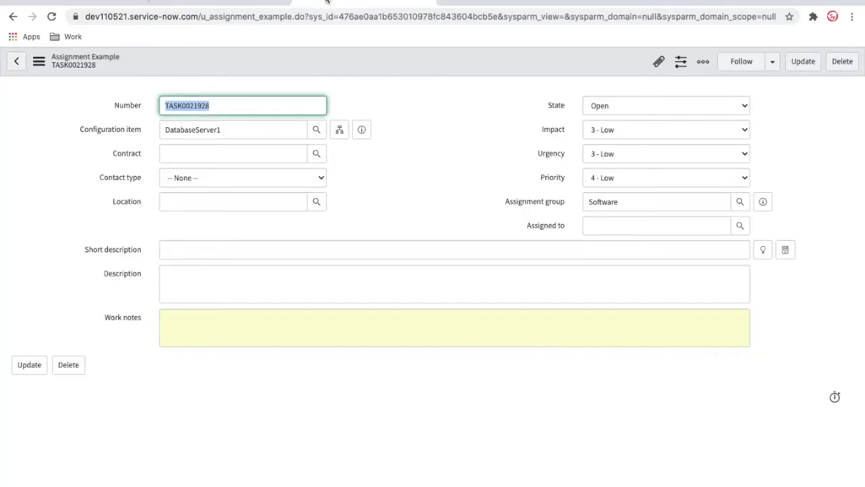
click(638, 106)
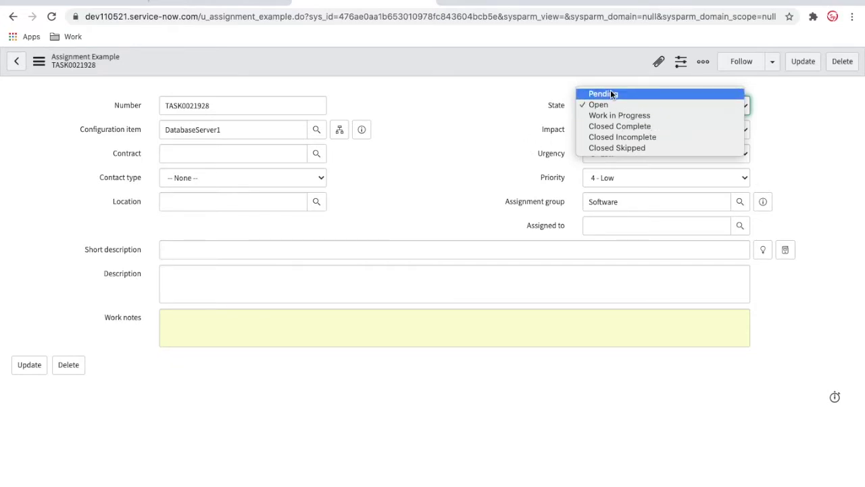
click(487, 144)
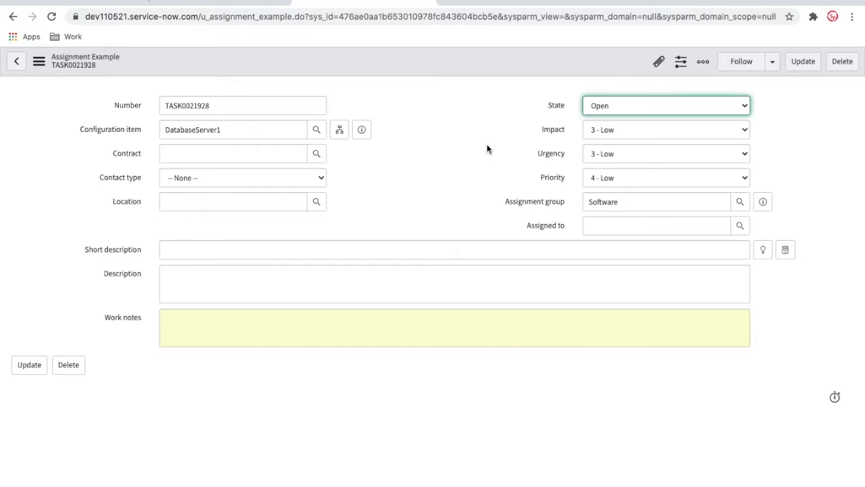
Start a new approval rule named Approval Example on the Assignment Example [u_assignment_example] table
click(120, 4)
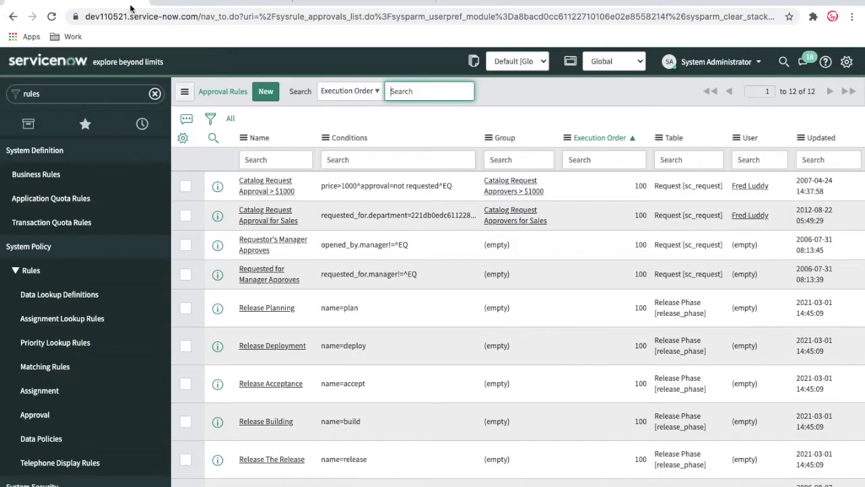
click(269, 94)
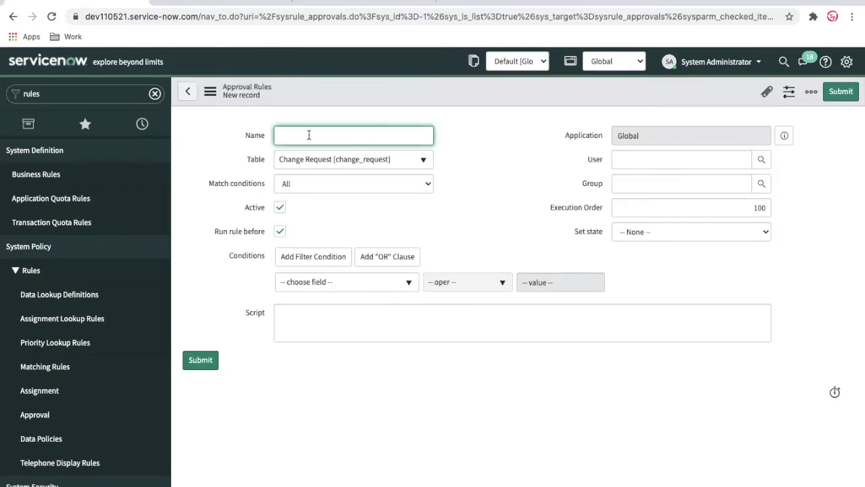
text(A)
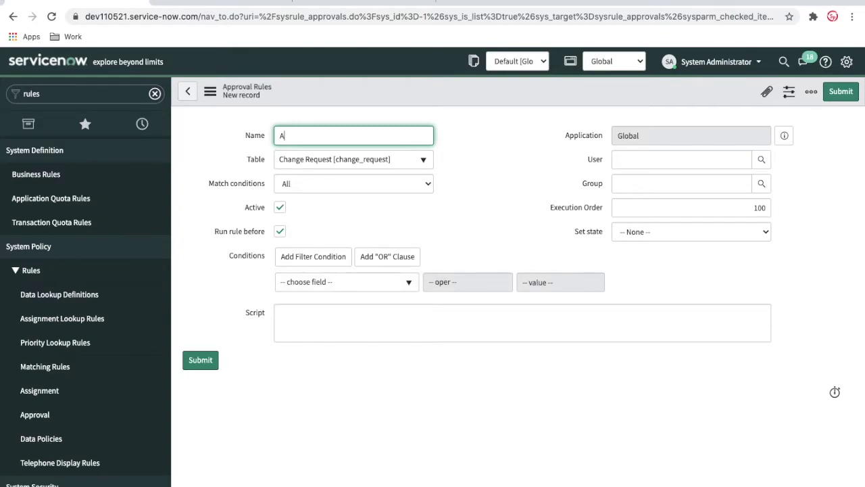
text(pproval Example)
click(356, 160)
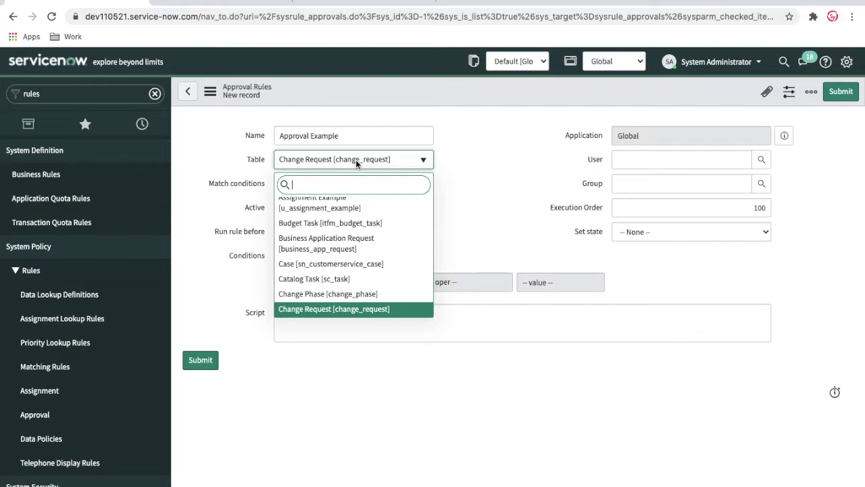
key(BackSpace)
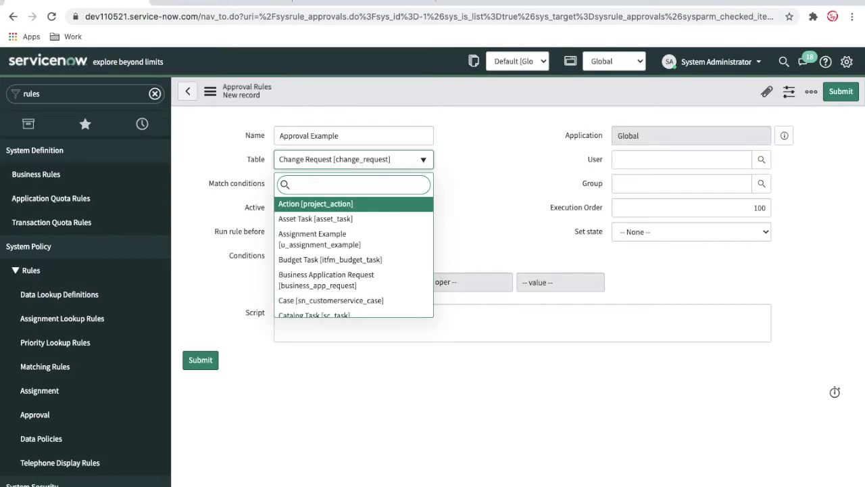
text(assig)
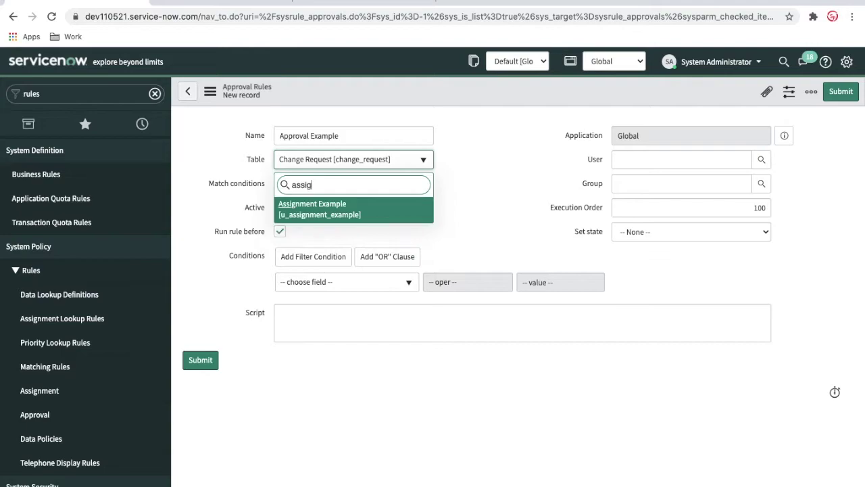
key(Return)
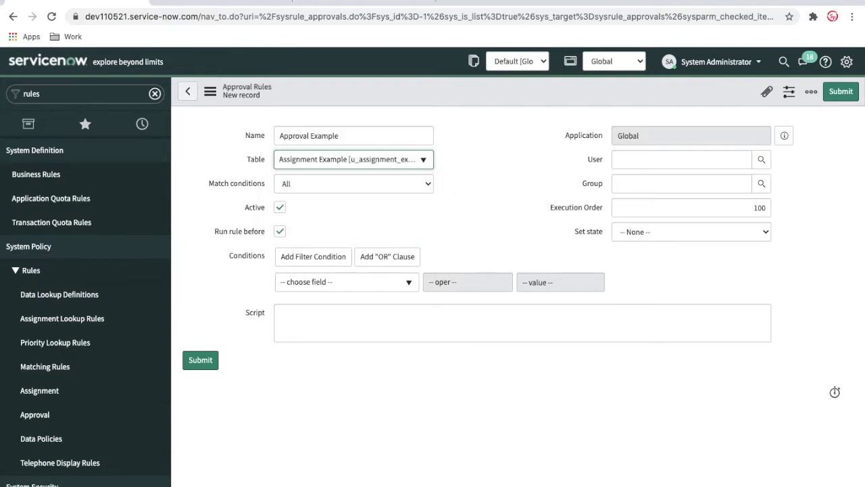
click(388, 189)
click(389, 194)
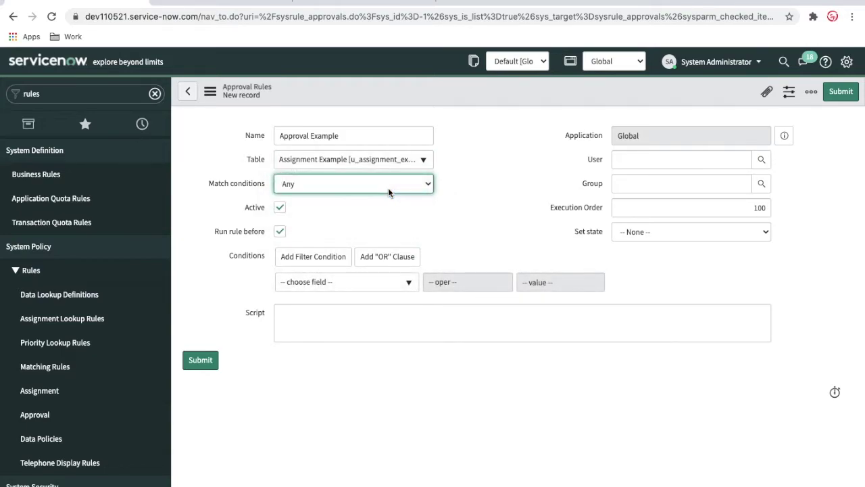
click(388, 180)
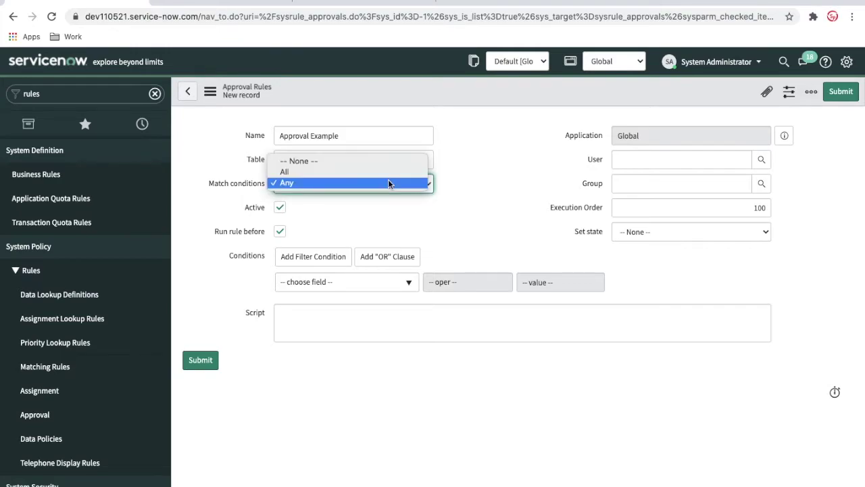
click(352, 174)
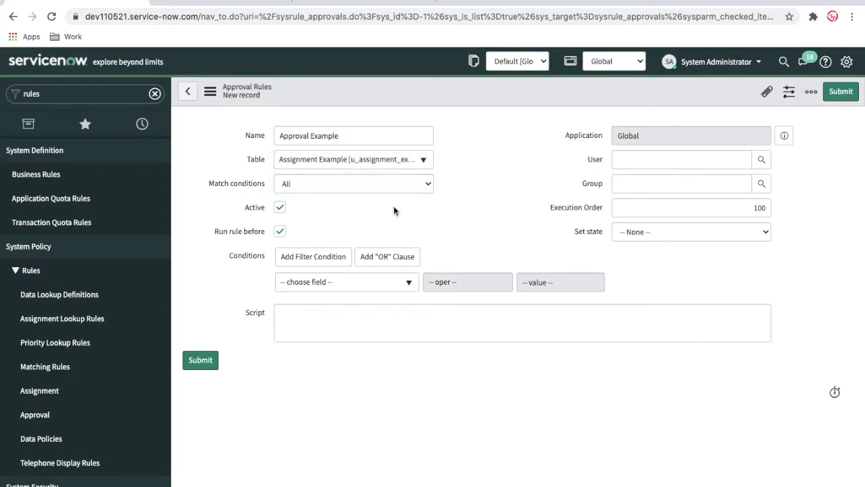
Add the condition State is Open to the approval rule
click(339, 284)
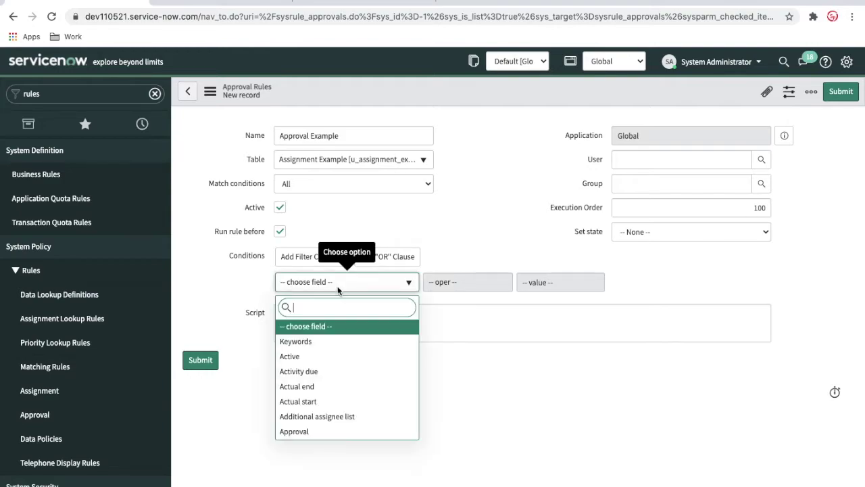
text(stat)
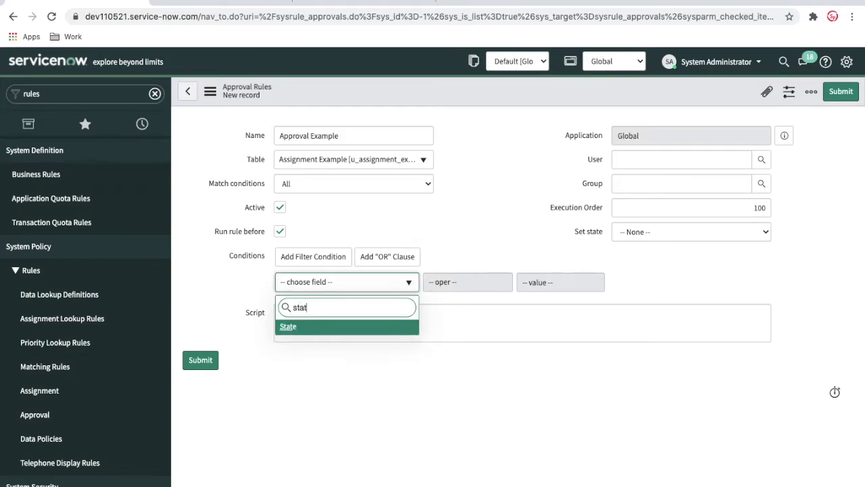
key(Return)
click(547, 281)
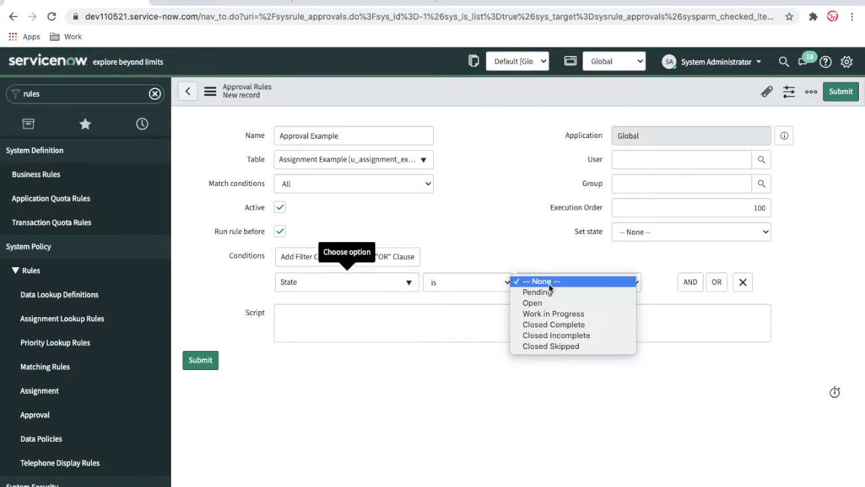
click(533, 302)
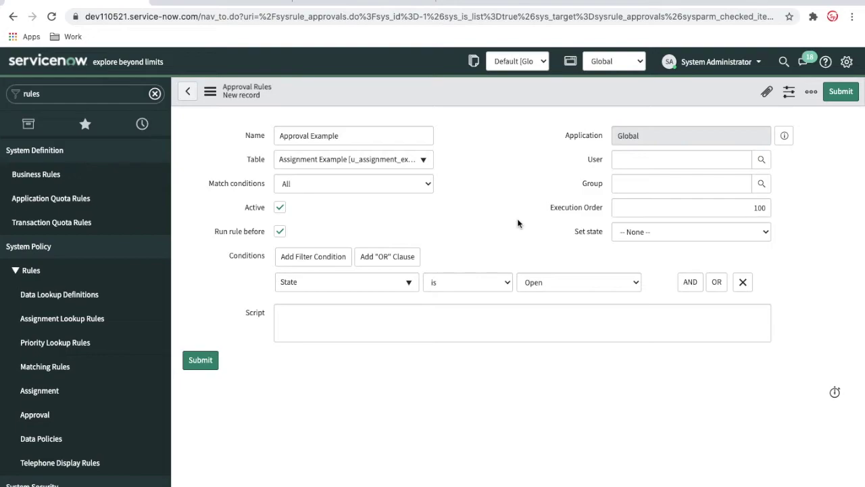
Look through the Set state choices without picking one and set the approval rule's group to ServiceNow ABC
click(643, 233)
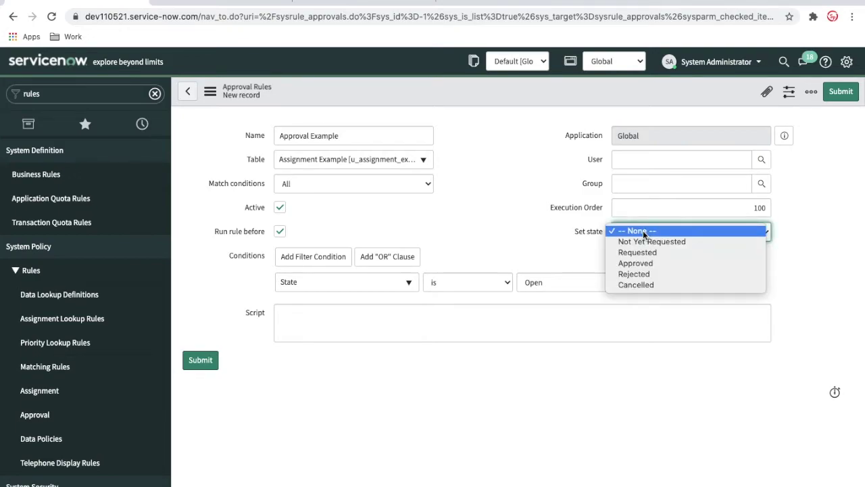
click(563, 244)
click(669, 191)
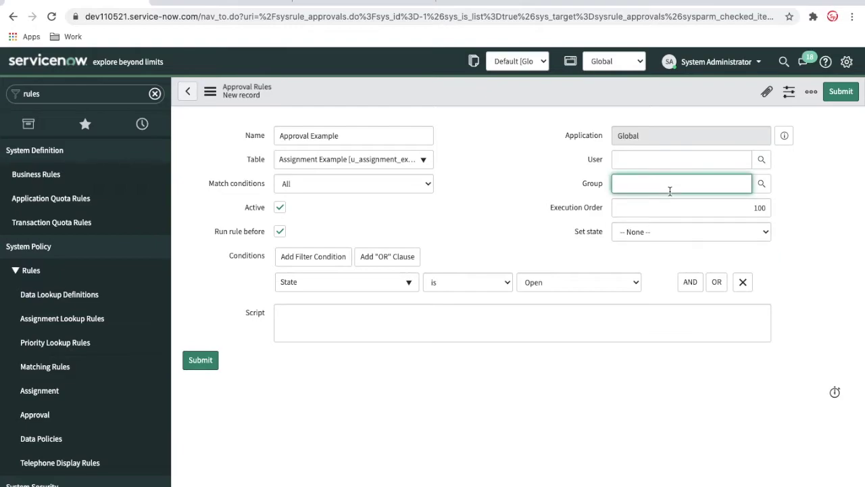
click(760, 183)
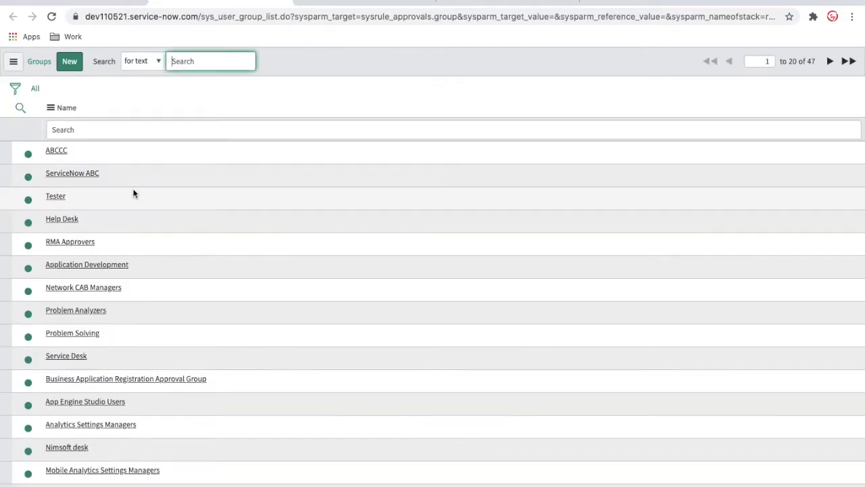
click(73, 174)
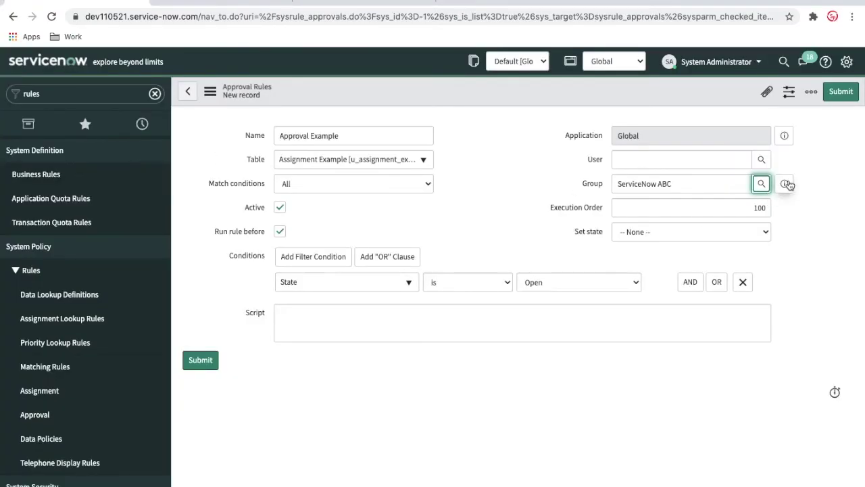
Open the ServiceNow ABC group record from the approval rule, check its group members and return to the rule
click(785, 184)
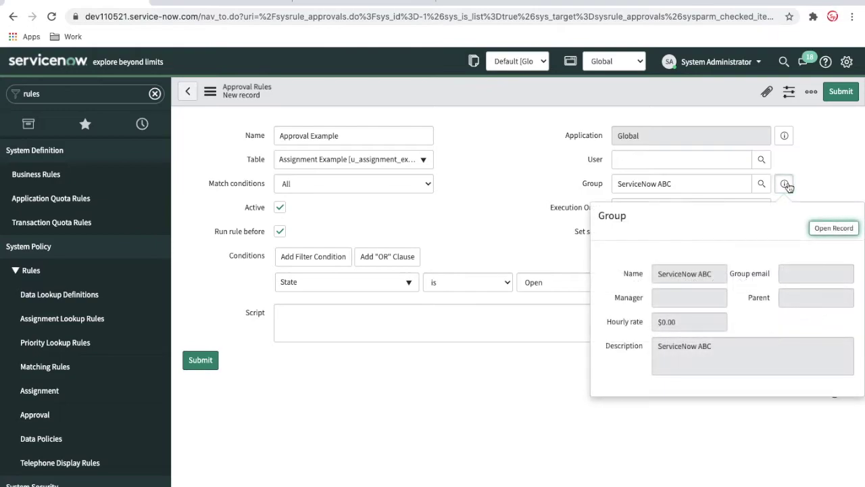
click(829, 228)
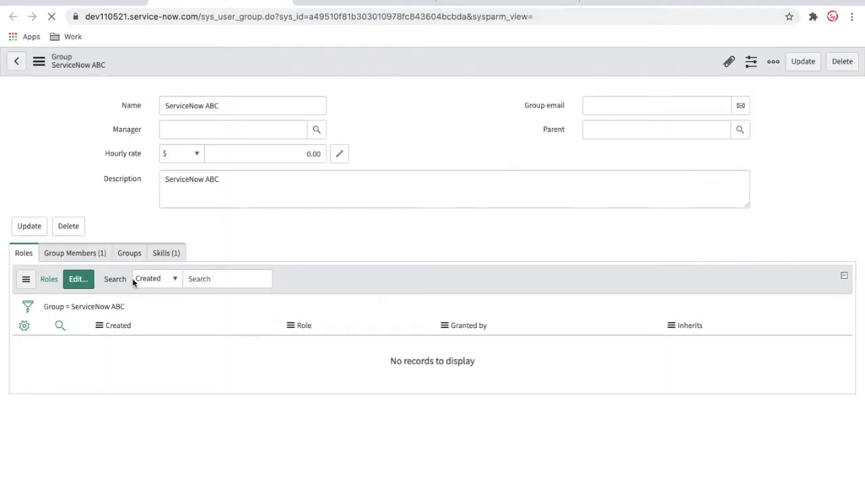
click(100, 255)
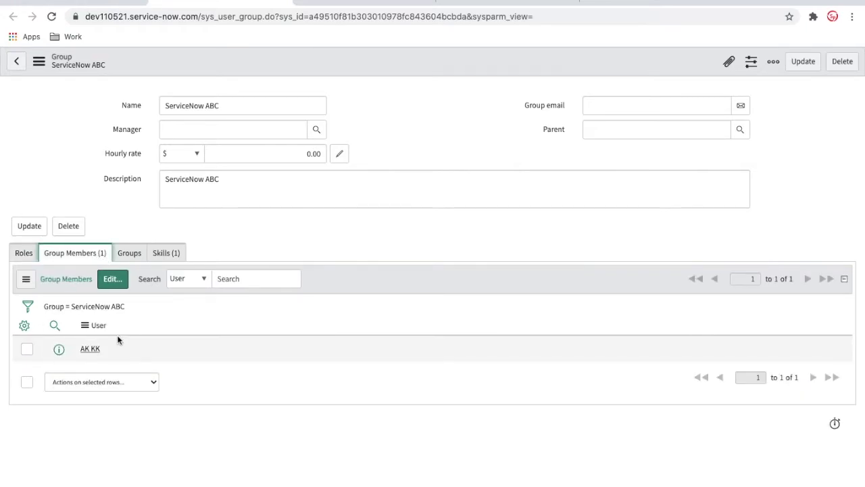
click(284, 3)
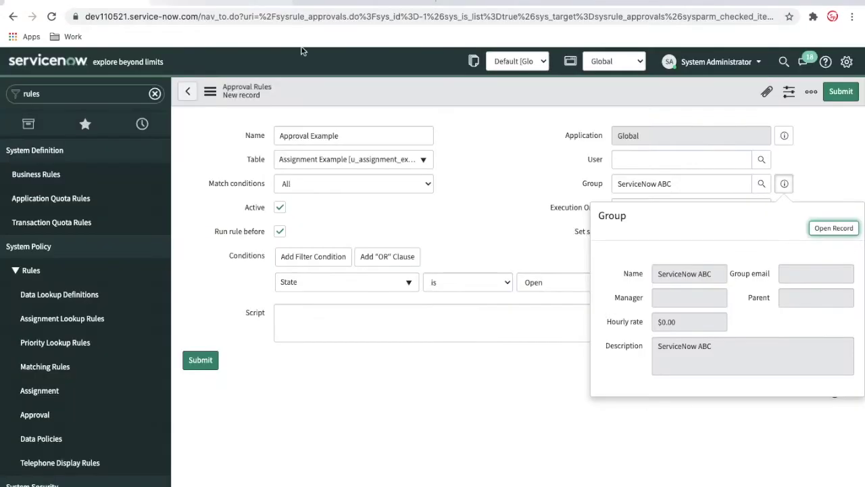
click(505, 200)
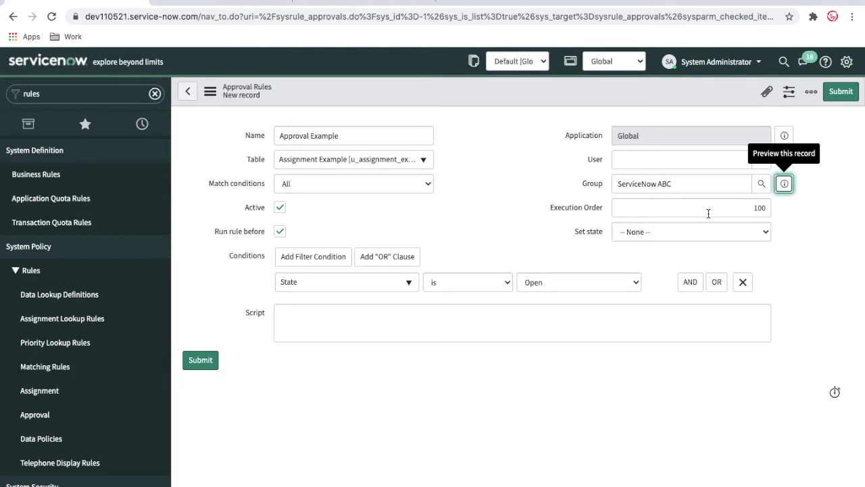
Set the approval rule's User field to the intended approver and save the Approval Example rule
click(667, 162)
text(Rohit)
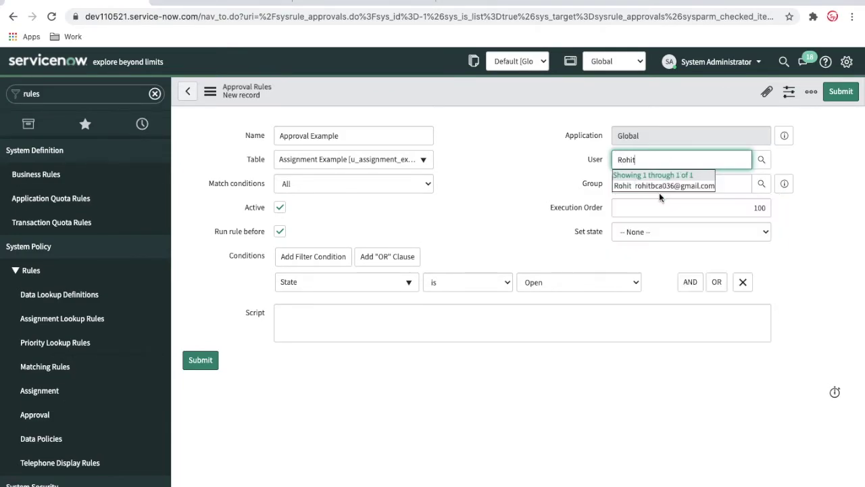
click(659, 188)
right_click(493, 99)
click(501, 110)
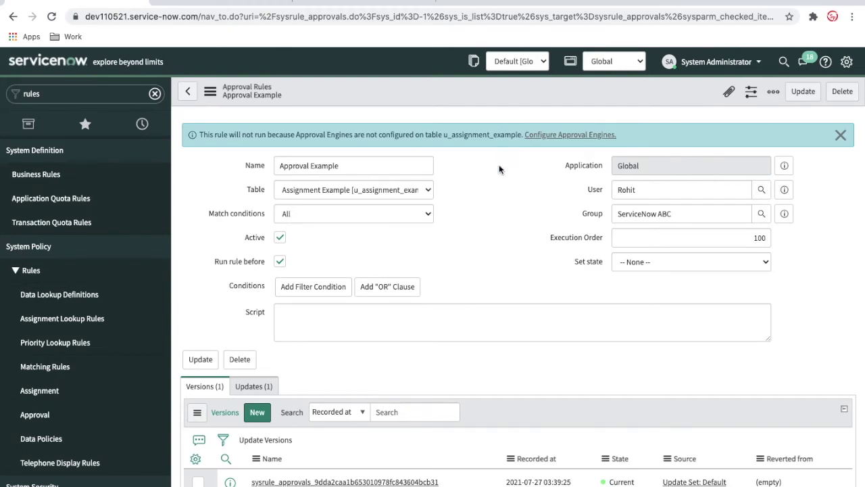
Create and save a new Assignment Example record with Car-1 as its configuration item
click(312, 4)
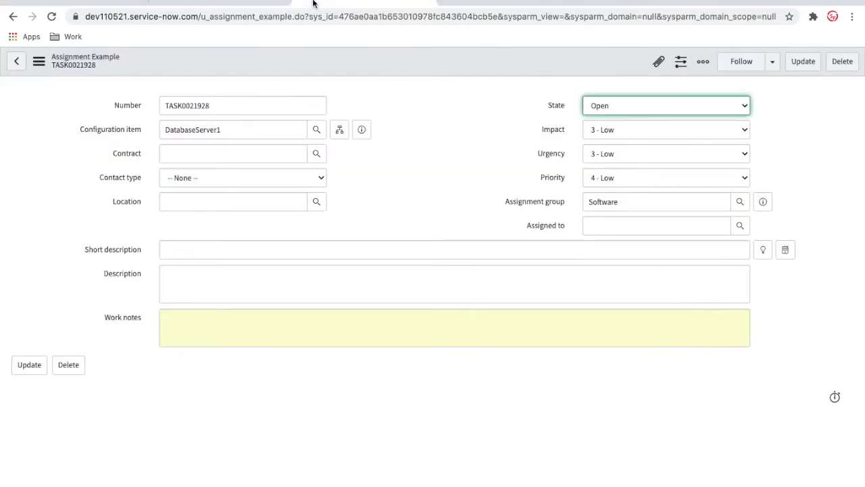
double_click(369, 19)
text(-1)
key(Return)
click(285, 127)
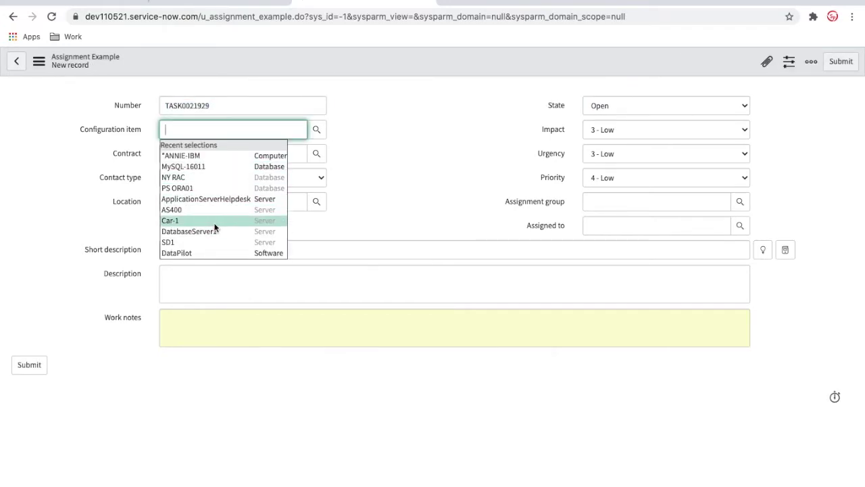
click(214, 222)
right_click(377, 64)
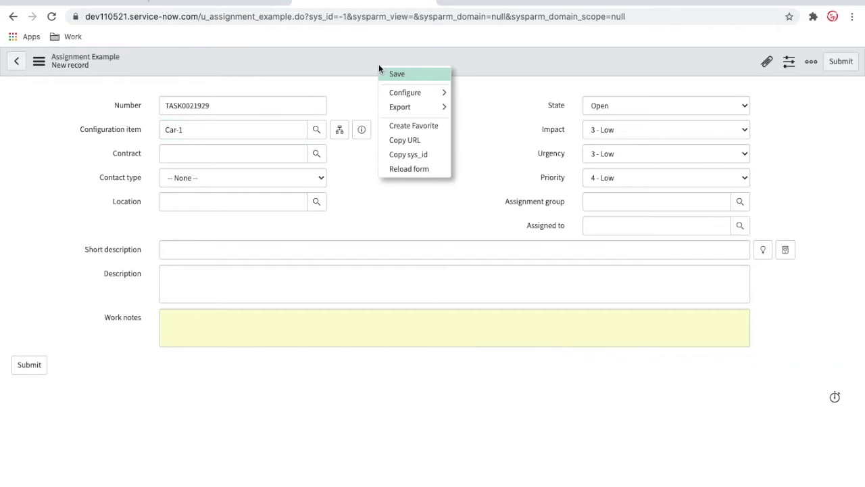
click(385, 74)
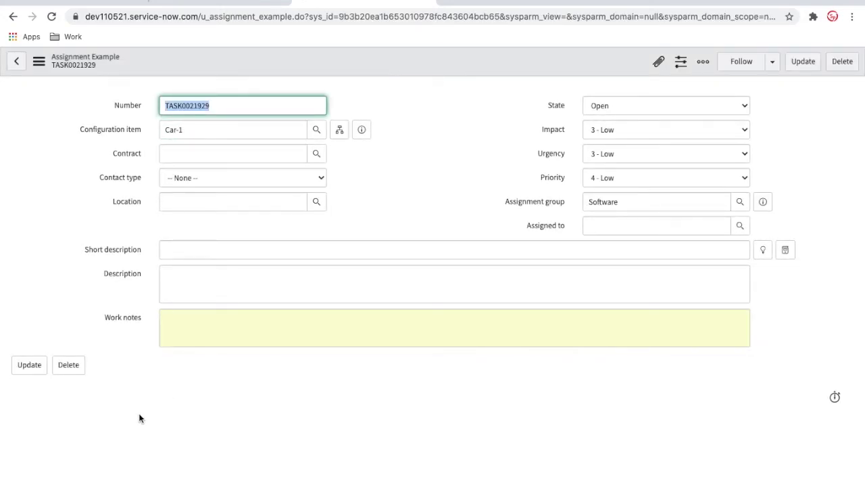
Open the sysapproval_approver table's list to check for approvals generated for the new record
click(111, 7)
double_click(93, 99)
text(s)
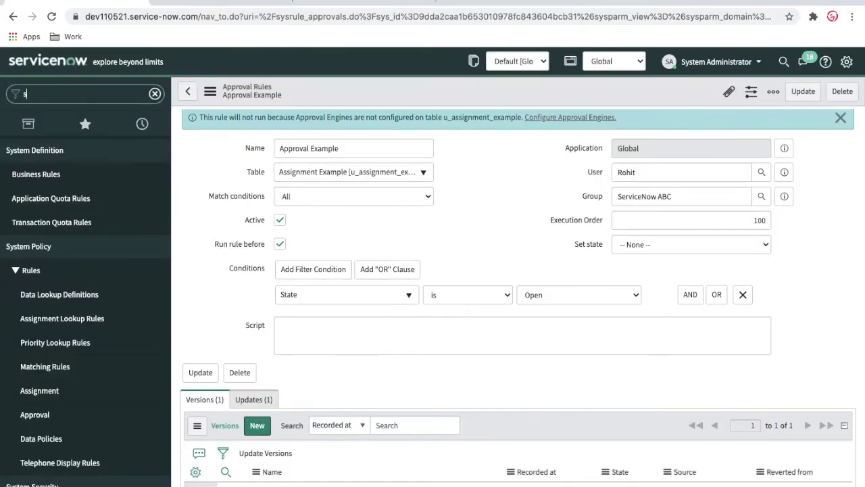
text(ysapproval)
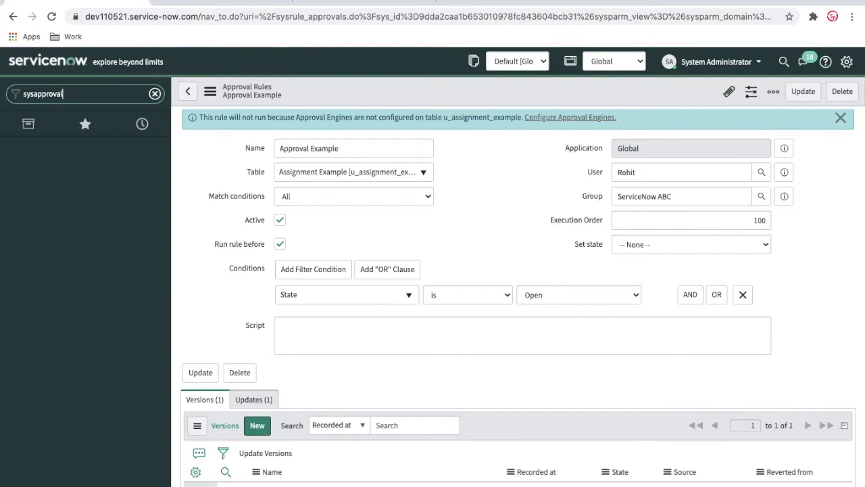
text(_approver.LIST)
key(Return)
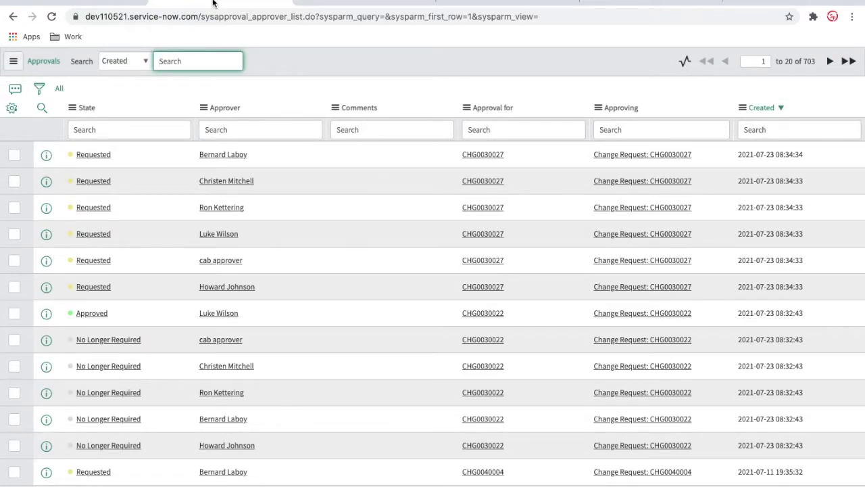
Set the approval engine for the Assignment Example table to Approval Rules and return to the saved Assignment Example record
click(111, 5)
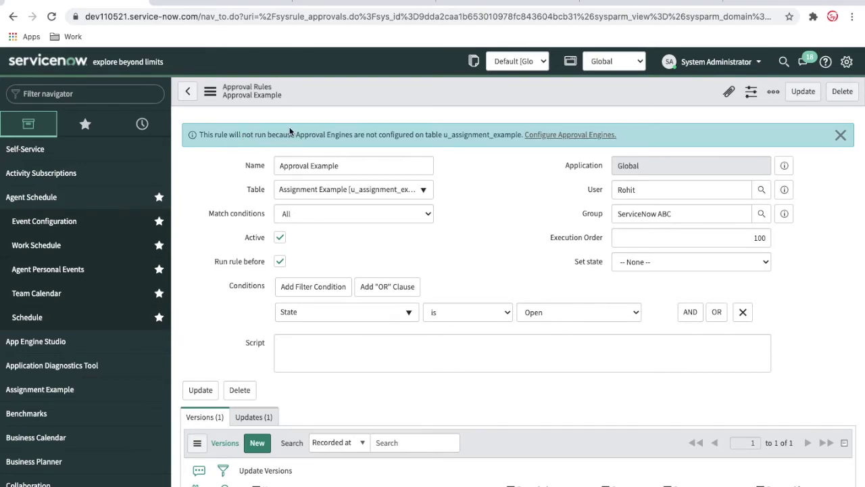
click(557, 137)
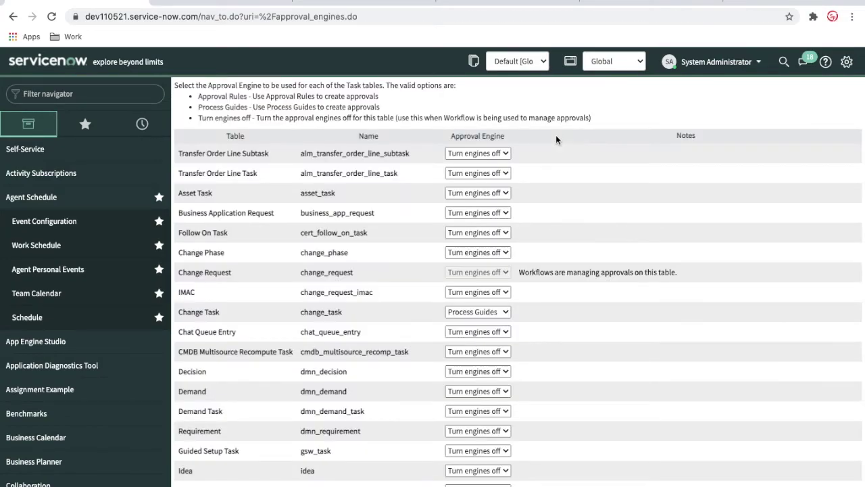
scroll(569, 234, down, 15)
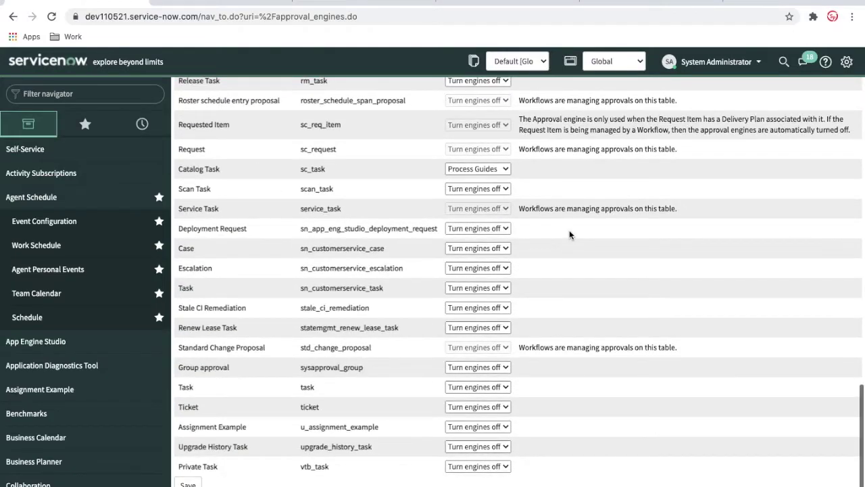
click(465, 426)
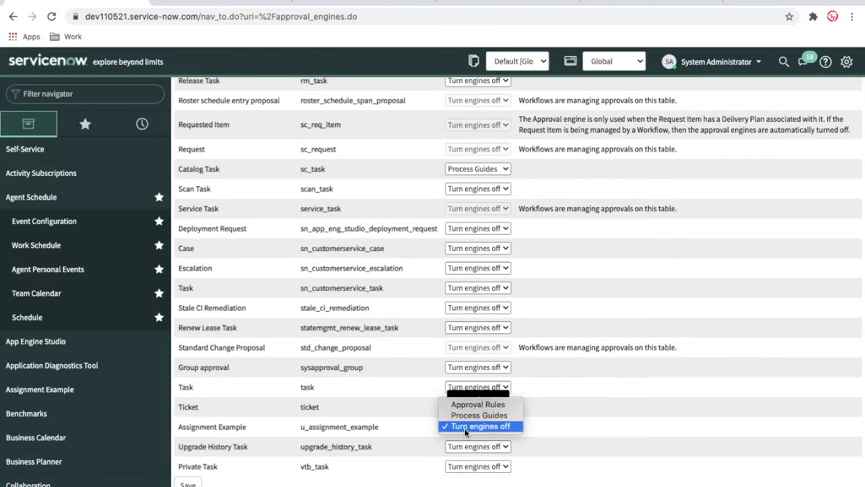
click(473, 405)
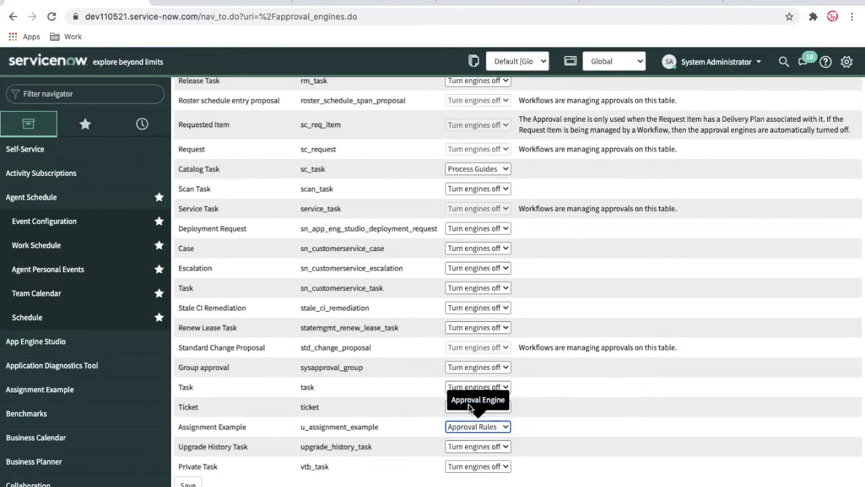
key(Tab)
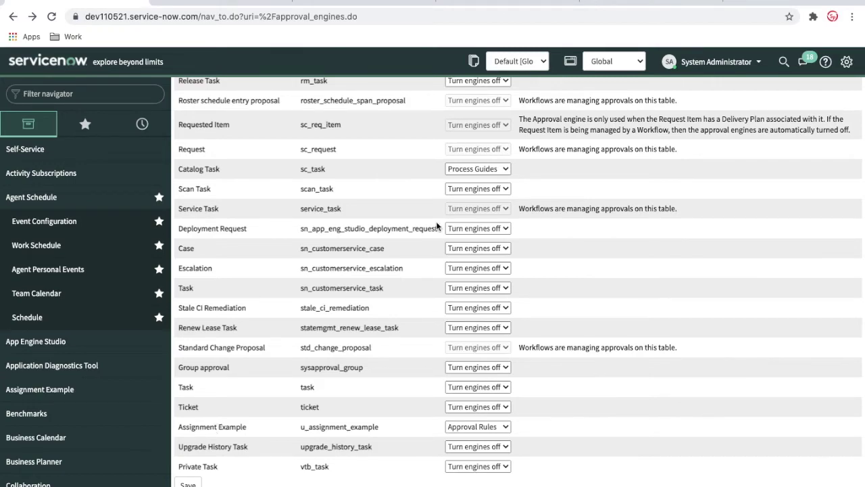
click(605, 3)
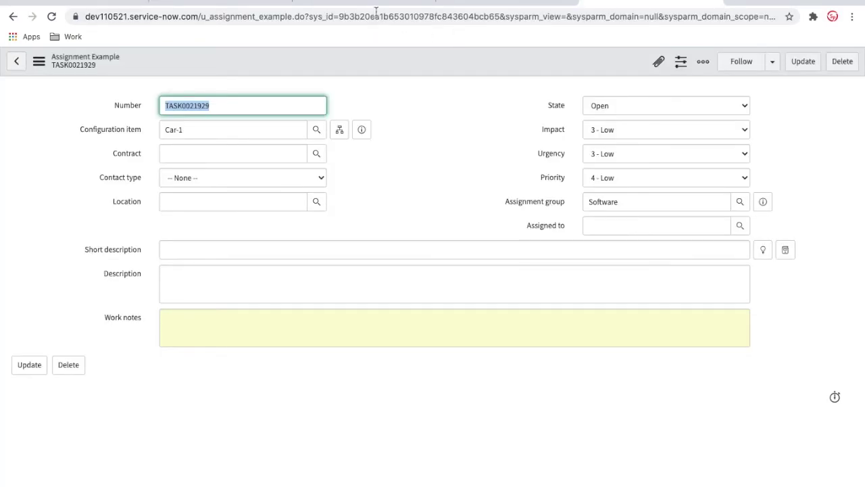
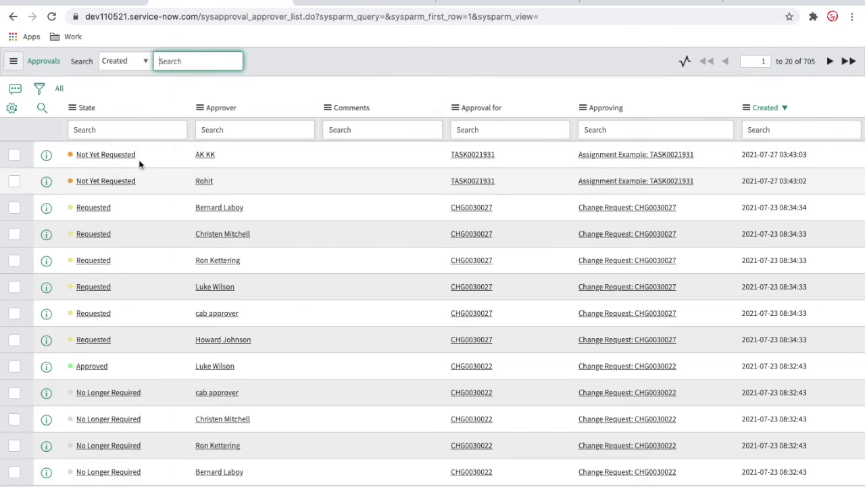
Reopen the Approval Example rule, set its Set state value to Requested and save it
click(108, 7)
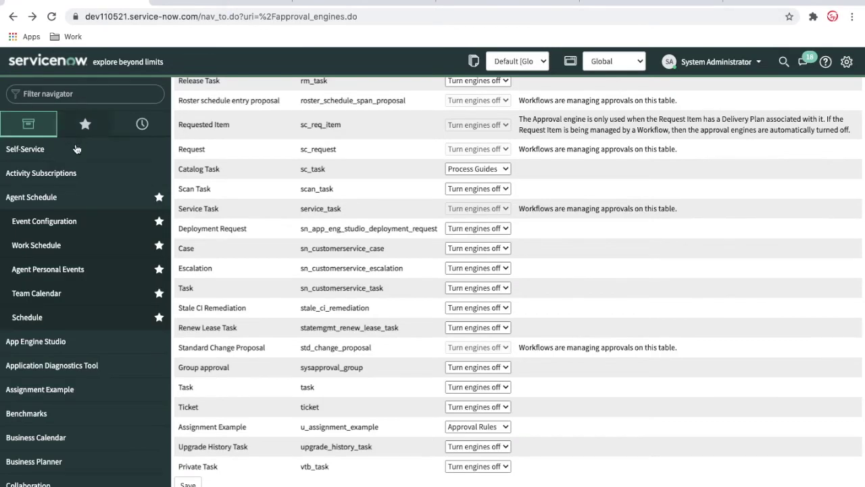
click(77, 94)
text(rules)
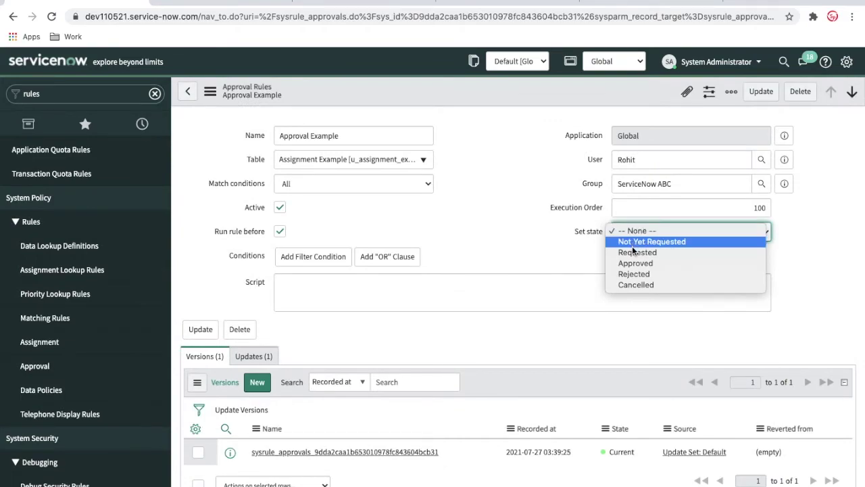
key(Escape)
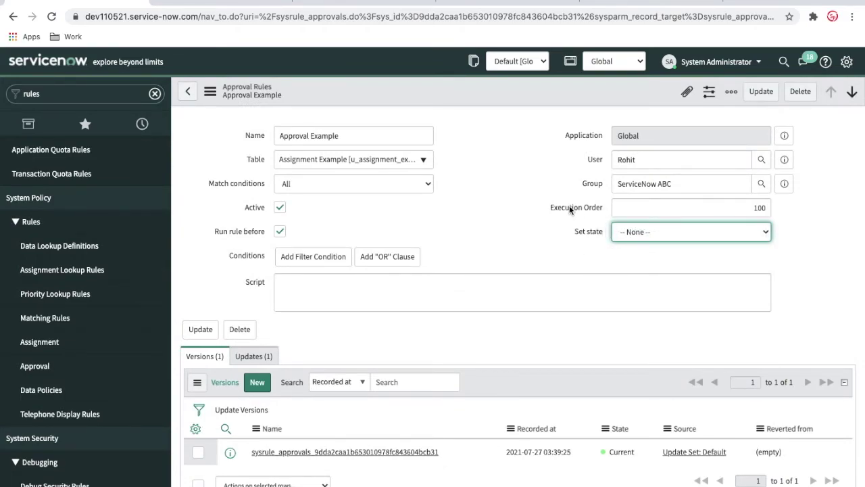
key(Down)
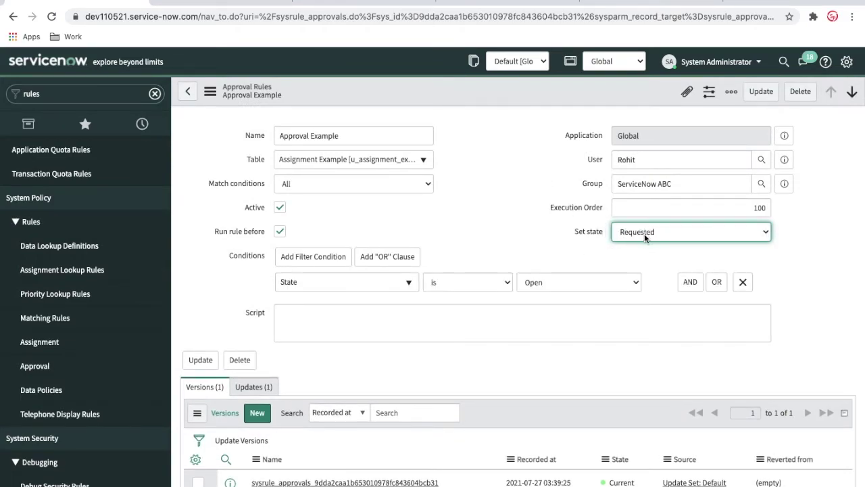
right_click(544, 102)
click(580, 58)
Create and save another Assignment Example record with configuration item MySQL-16011, and return to the approvals list to check its approvals
click(613, 4)
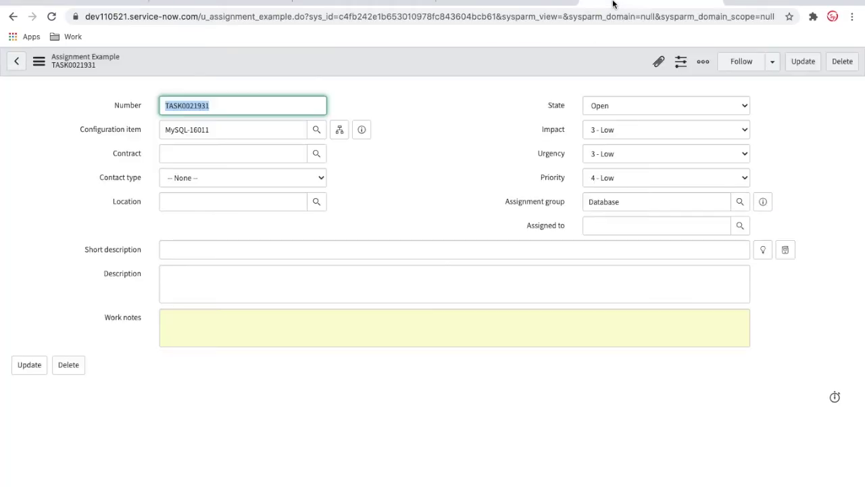
double_click(424, 17)
text(-1)
key(Return)
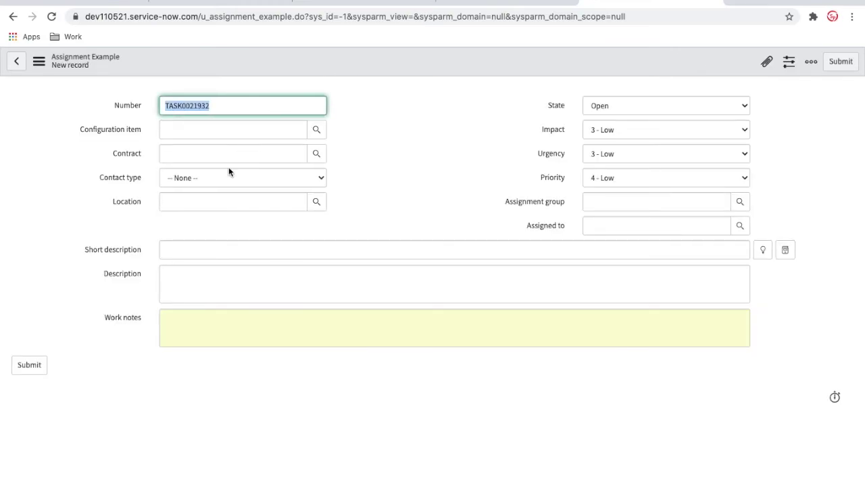
click(225, 133)
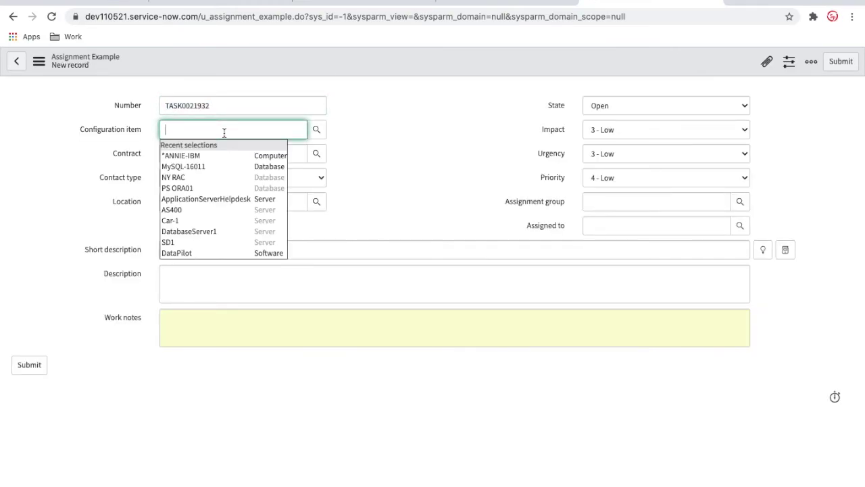
click(207, 165)
right_click(314, 58)
click(322, 63)
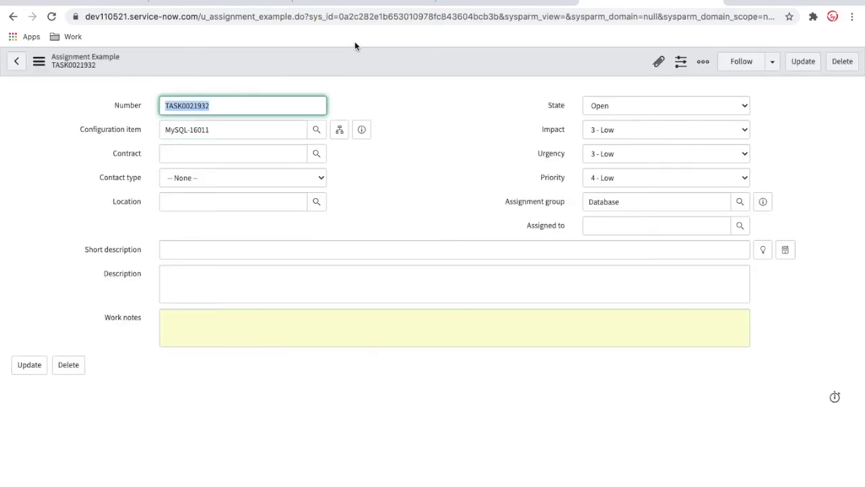
click(247, 6)
click(60, 91)
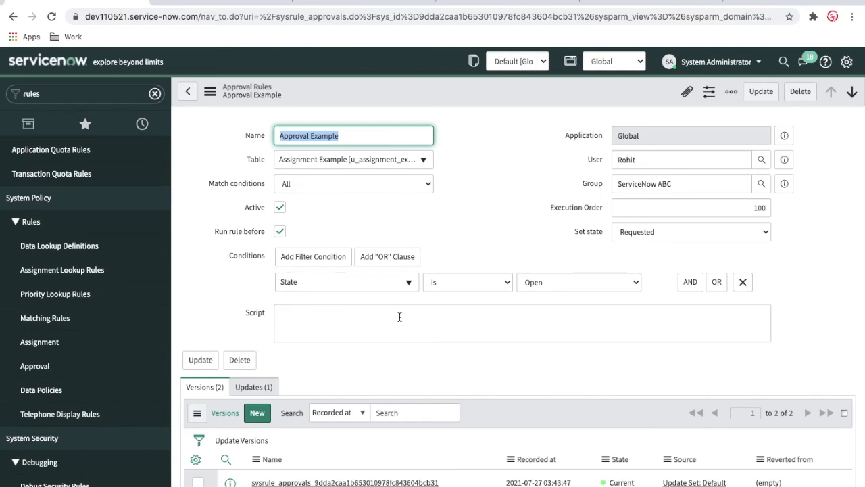
Open the list of approval rules and add the Script column between Execution Order and Table
click(58, 369)
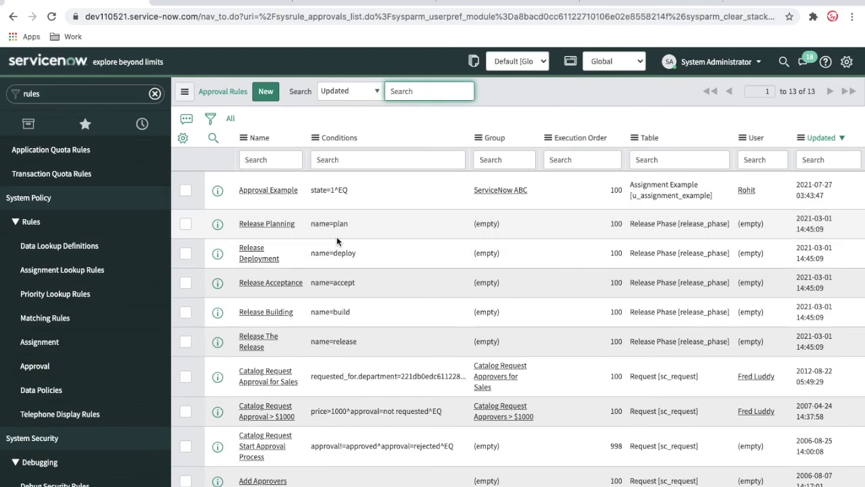
click(184, 139)
click(391, 191)
click(500, 225)
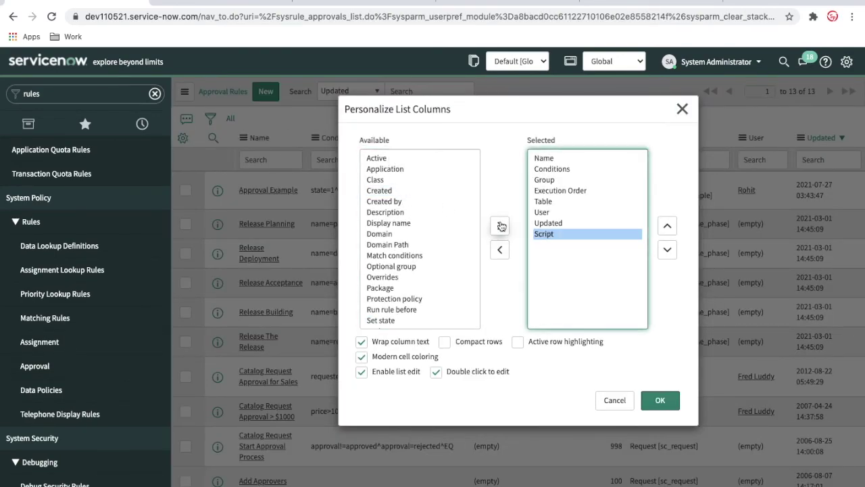
click(667, 229)
click(667, 230)
click(667, 230)
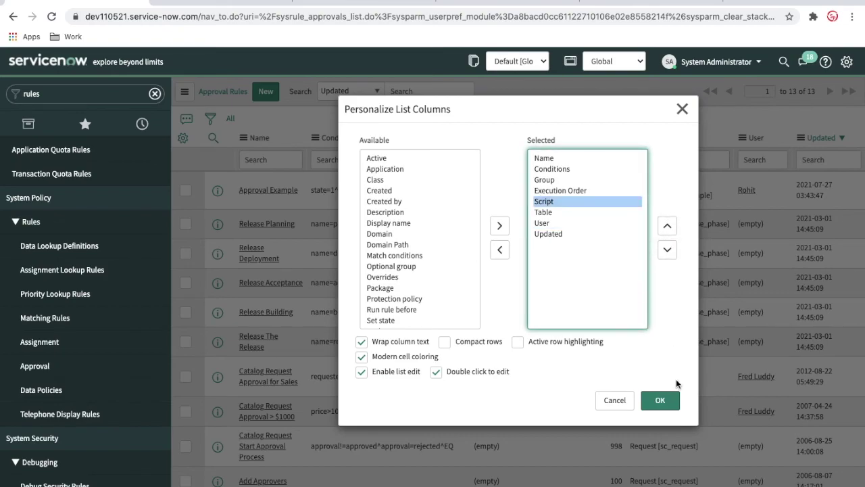
click(661, 399)
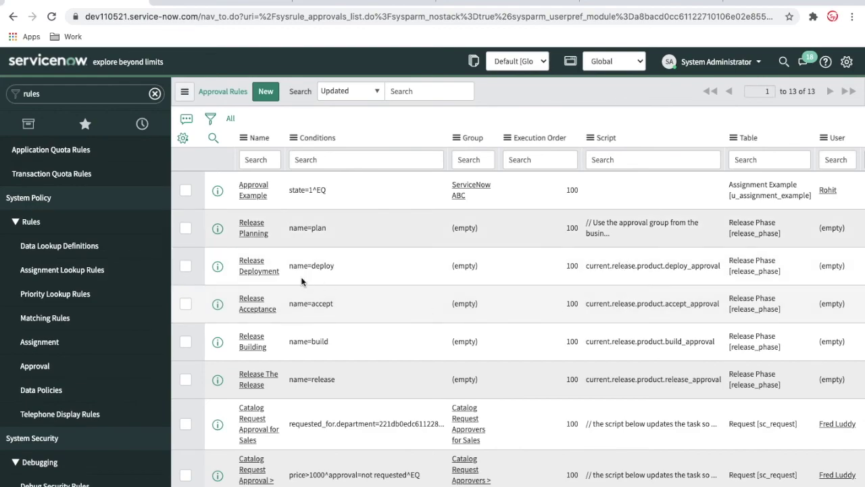
Open the Release Deployment approval rule to examine its script
click(258, 271)
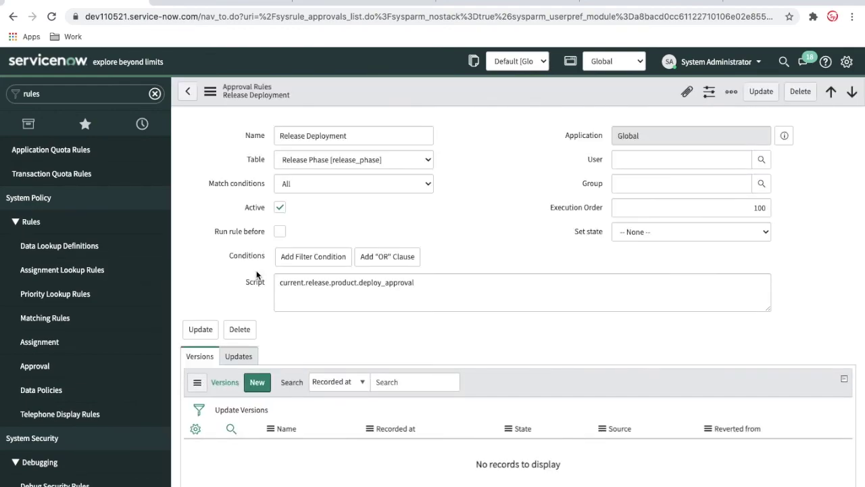